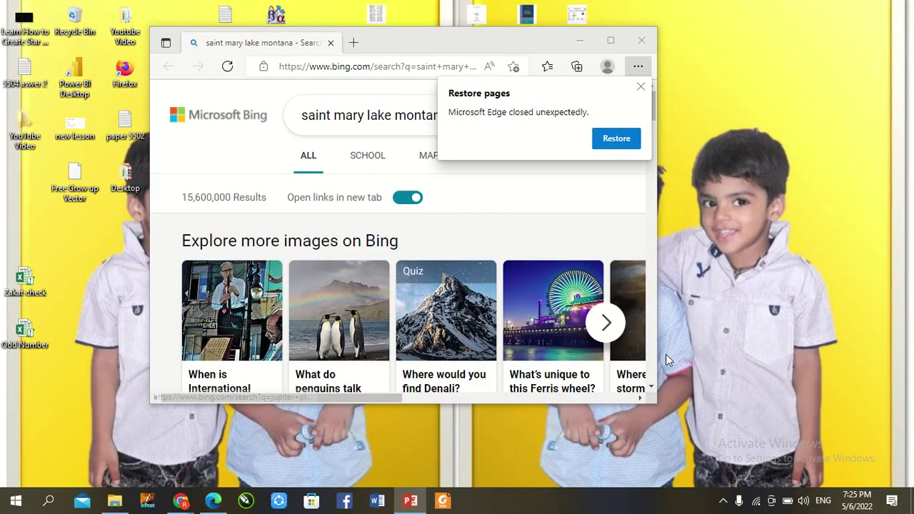
Step: Bring the finished Presentation6 window with the blue tile slide to the front
{"action": "mouse_move", "coordinate": [412, 498]}
{"action": "left_click", "coordinate": [416, 477]}
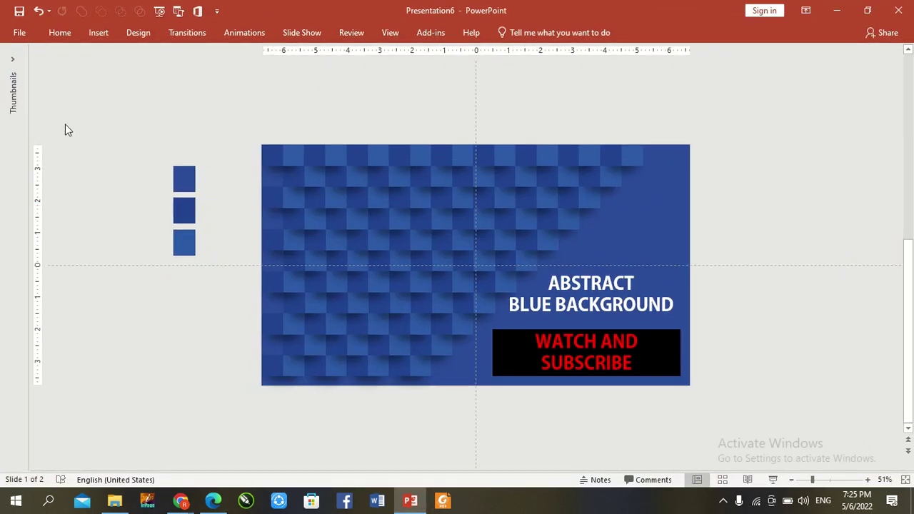
Step: Start a new presentation, collapse the thumbnails pane and give the slide the Blank layout
{"action": "key", "text": "ctrl+n"}
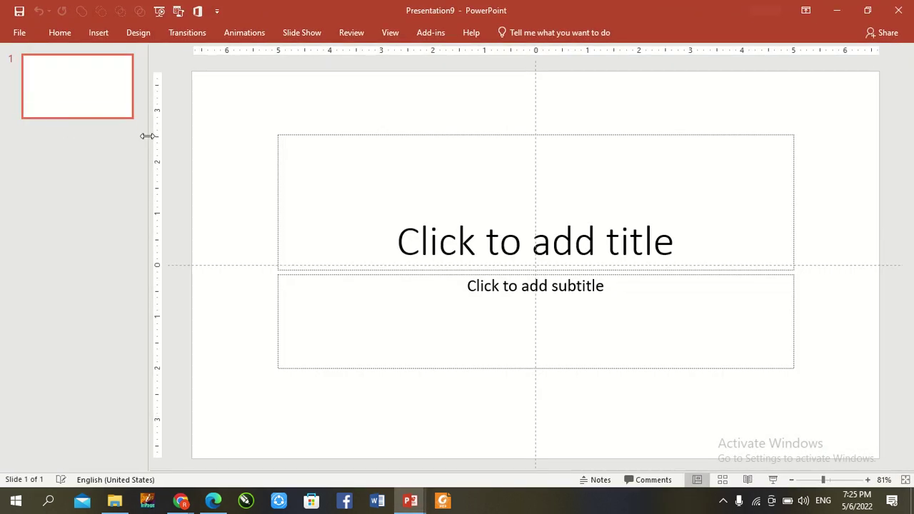
{"action": "left_click_drag", "start_coordinate": [144, 138], "coordinate": [3, 169]}
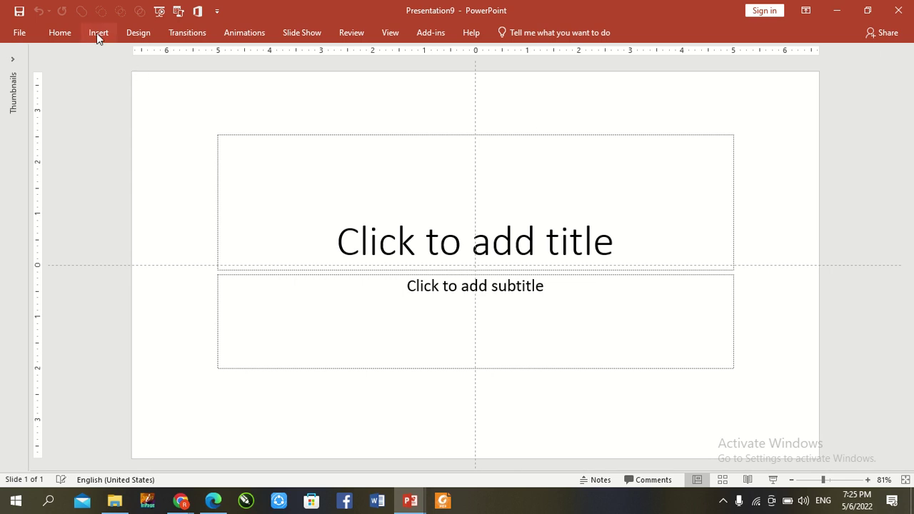
{"action": "left_click", "coordinate": [74, 30]}
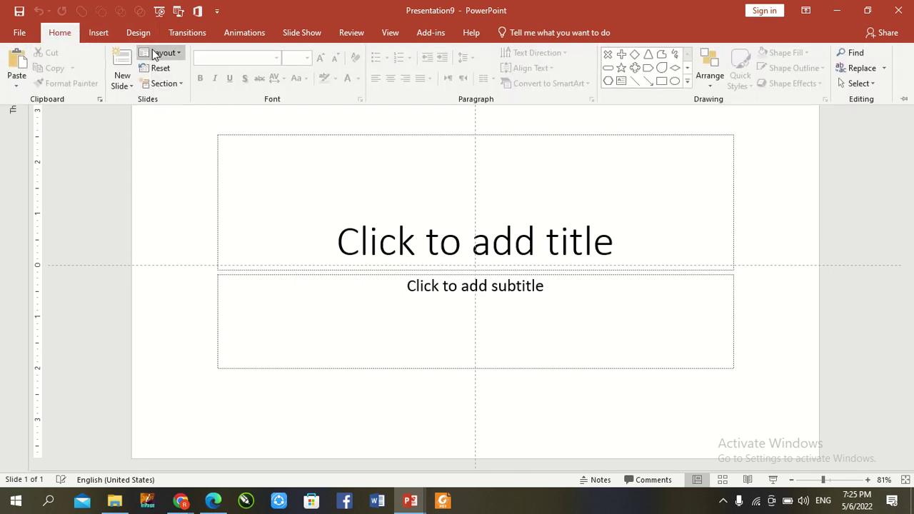
{"action": "left_click", "coordinate": [154, 51]}
{"action": "left_click", "coordinate": [171, 227]}
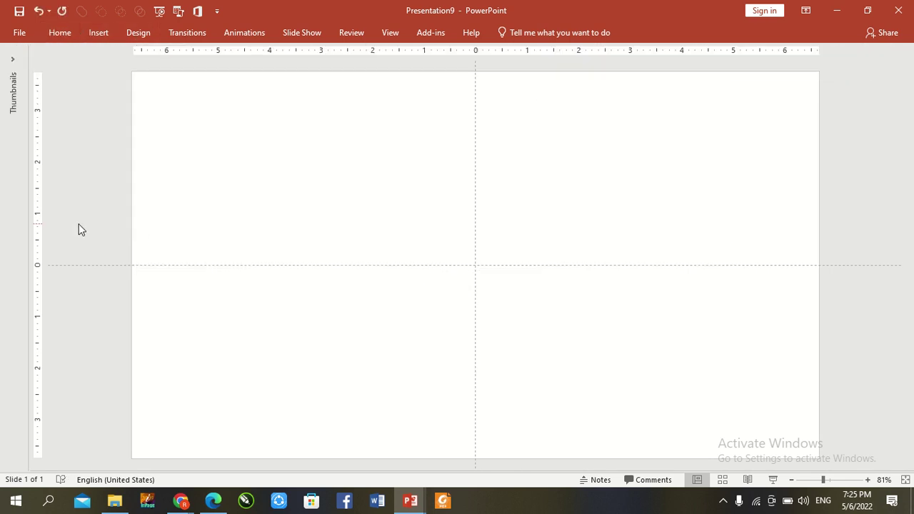
Step: Paste the three copied blue sample squares beside the slide
{"action": "key", "text": "ctrl+v"}
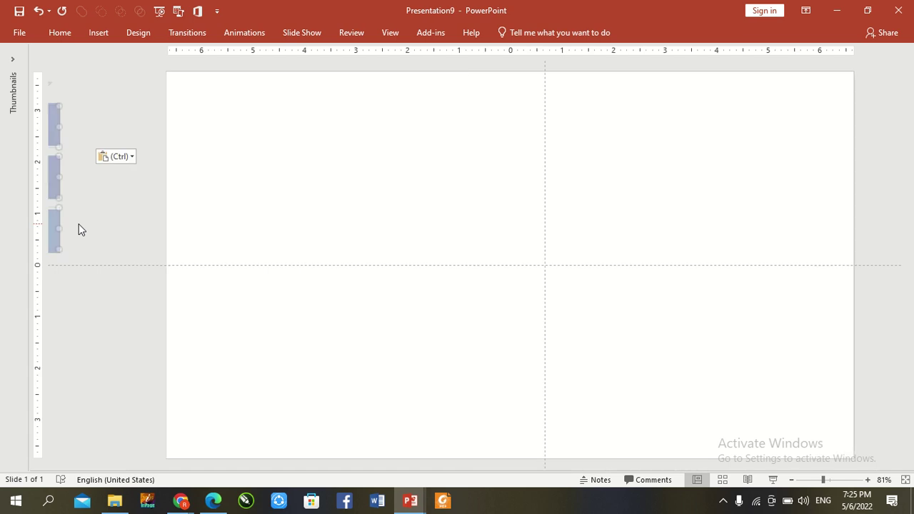
{"action": "left_click", "coordinate": [143, 240]}
{"action": "right_click", "coordinate": [169, 188]}
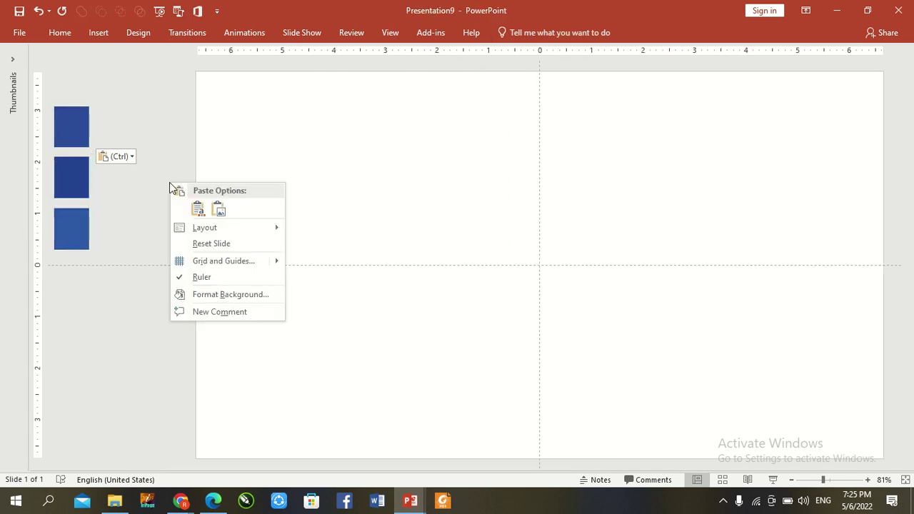
Step: Fill the slide background with the dark blue sampled from the top square using the Eyedropper
{"action": "left_click", "coordinate": [207, 299]}
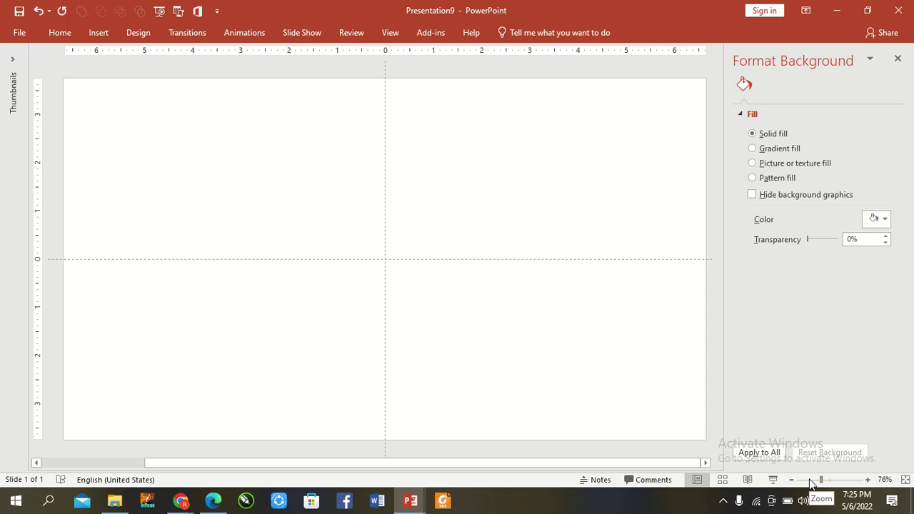
{"action": "left_click", "coordinate": [811, 479]}
{"action": "left_click", "coordinate": [872, 222]}
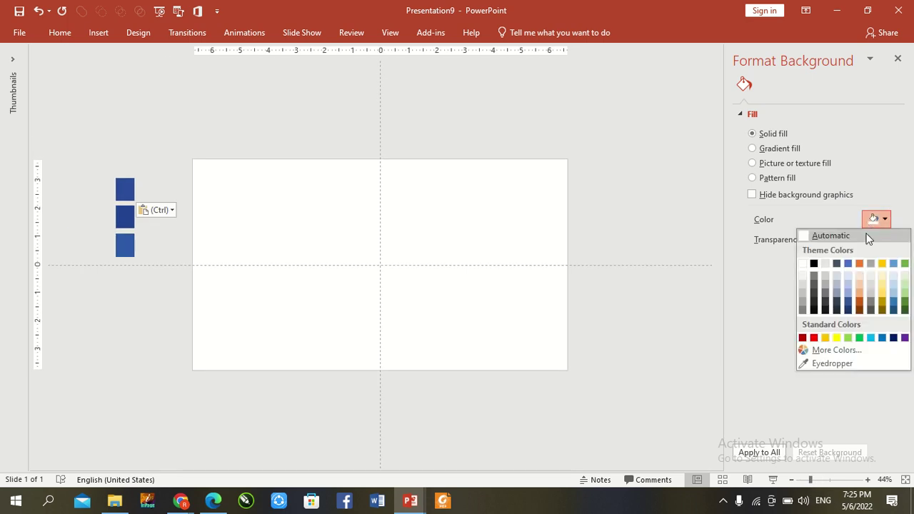
{"action": "left_click", "coordinate": [828, 362]}
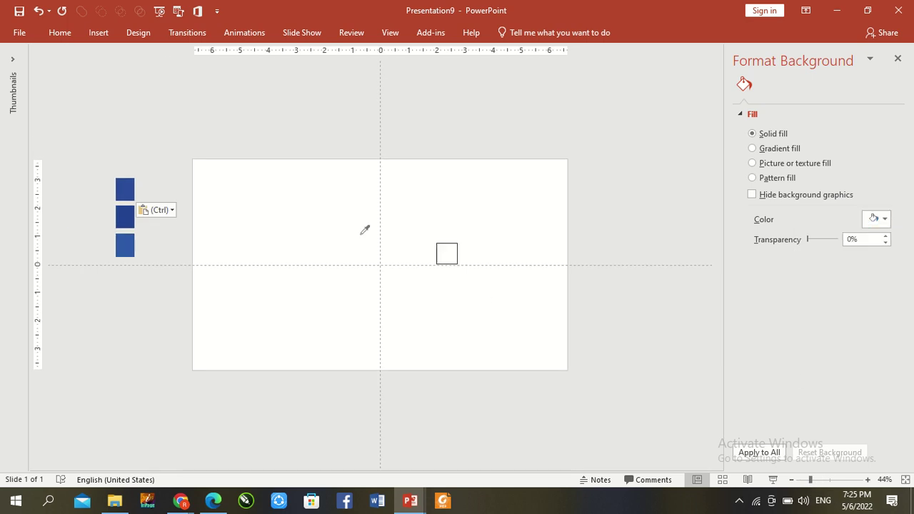
{"action": "left_click", "coordinate": [128, 184]}
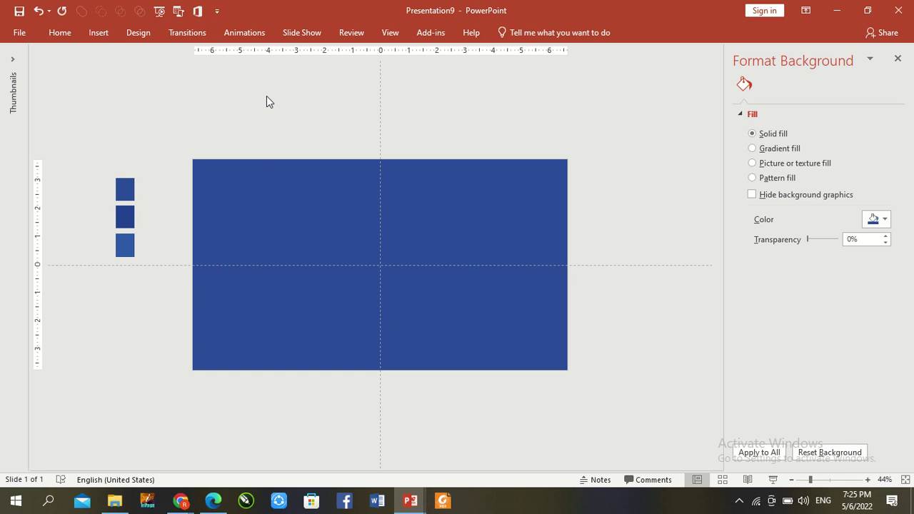
{"action": "left_click", "coordinate": [60, 33]}
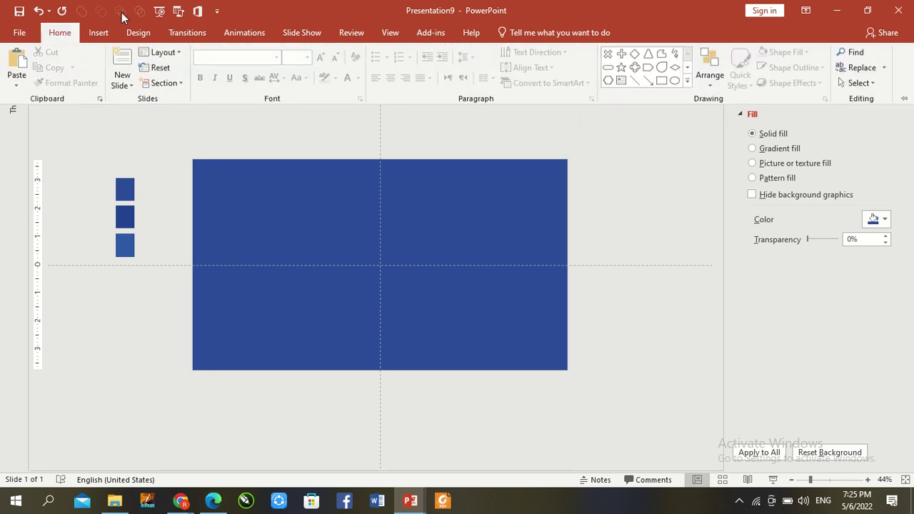
Step: Draw a rectangle near the slide's top and size it to 0.66" by 0.66"
{"action": "left_click", "coordinate": [661, 83]}
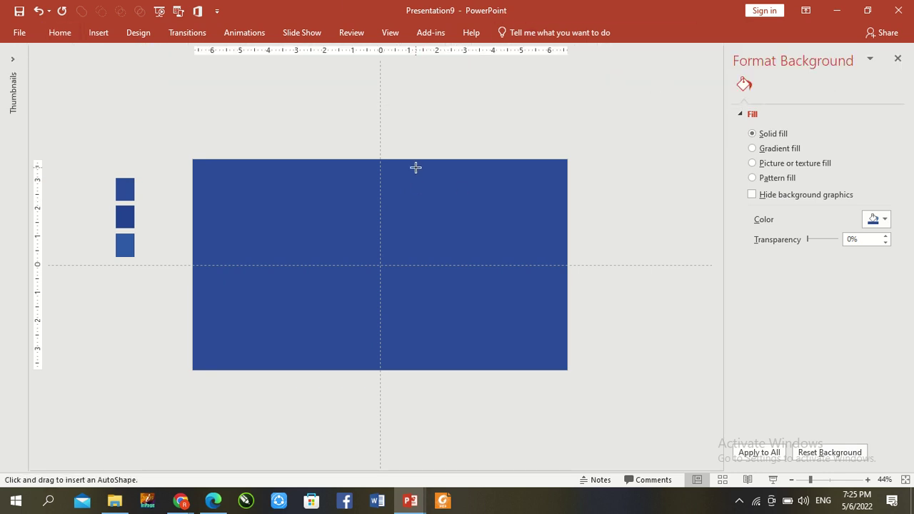
{"action": "left_click_drag", "start_coordinate": [415, 167], "coordinate": [463, 200]}
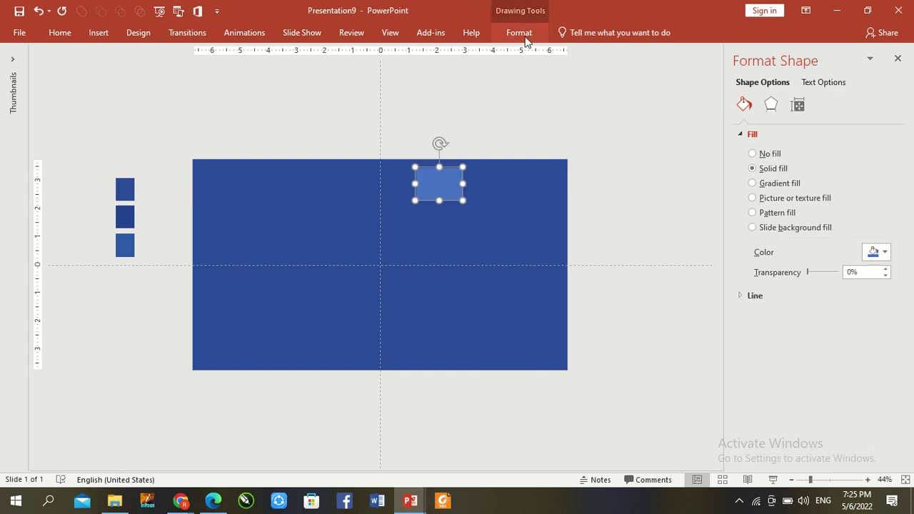
{"action": "left_click", "coordinate": [524, 35]}
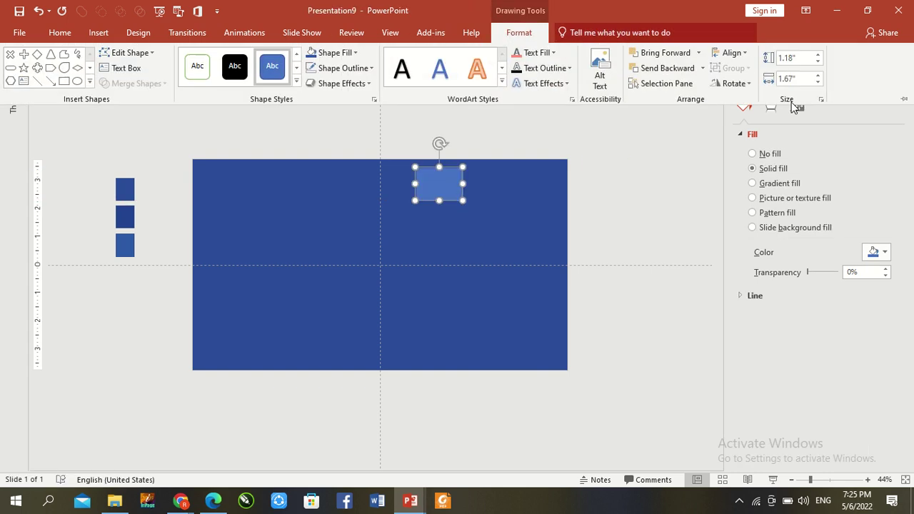
{"action": "left_click", "coordinate": [804, 57]}
{"action": "key", "text": "BackSpace"}
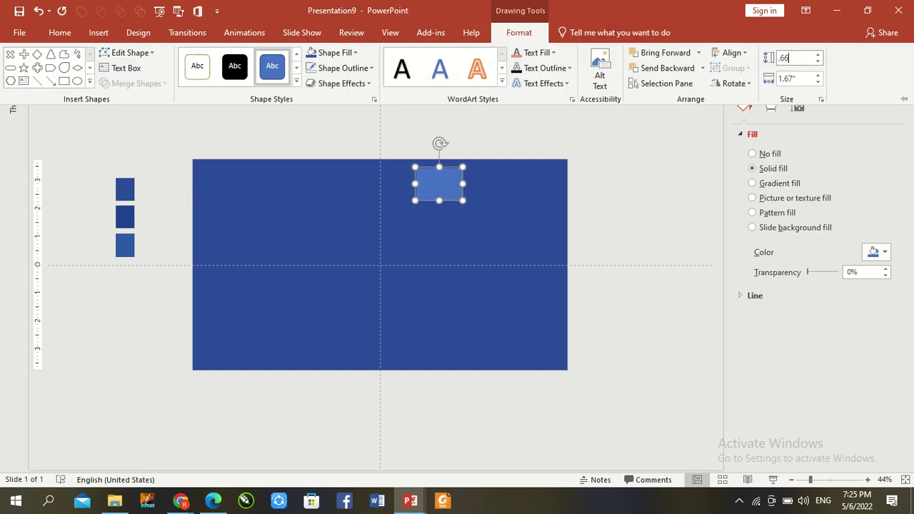
{"action": "key", "text": "Tab"}
{"action": "key", "text": "BackSpace"}
{"action": "type", "text": ".66"}
{"action": "key", "text": "Return"}
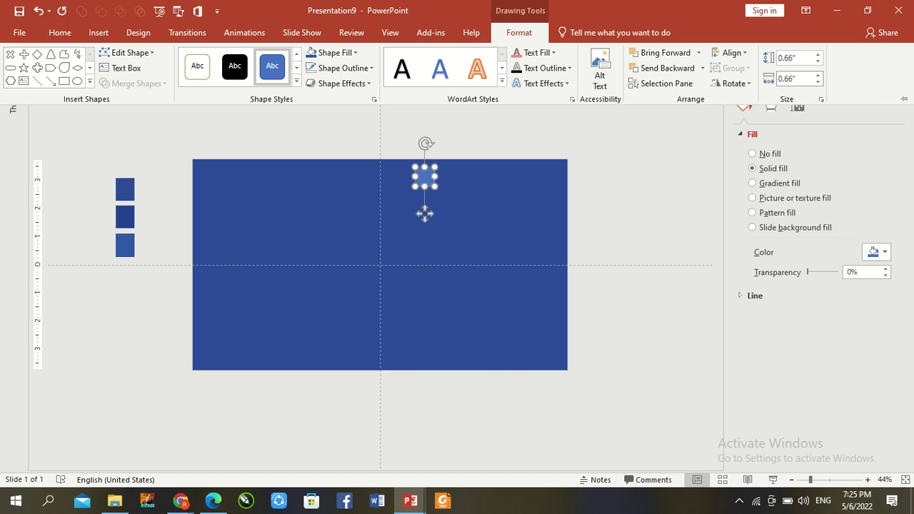
Step: Set the small square's Shape Outline to No Outline
{"action": "key", "text": "ctrl+F1"}
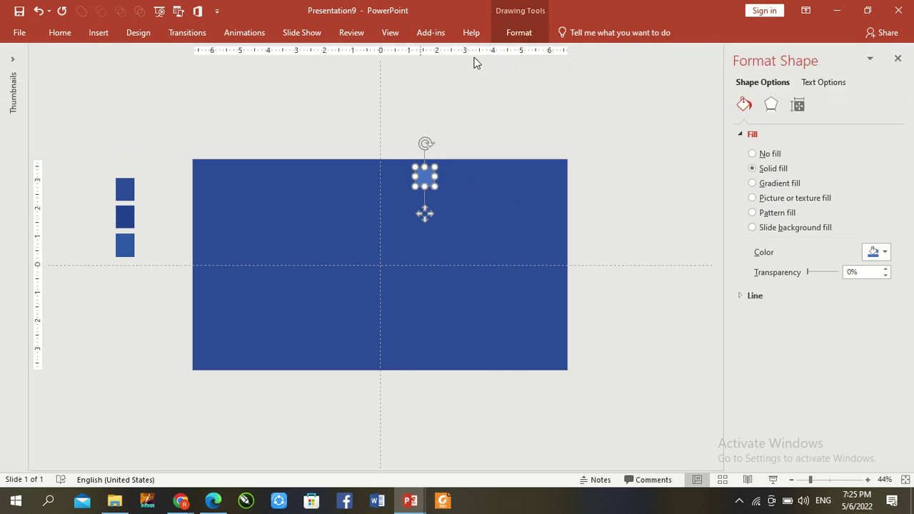
{"action": "left_click", "coordinate": [521, 32]}
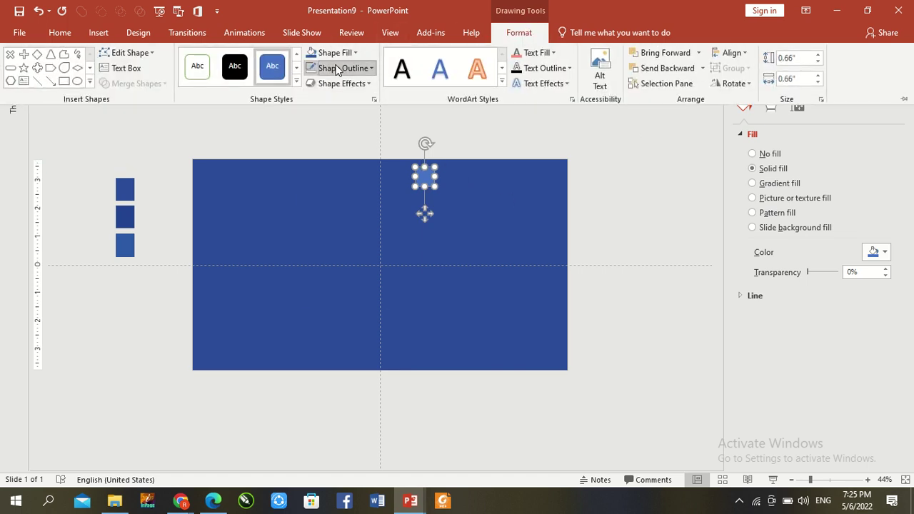
{"action": "left_click", "coordinate": [338, 68]}
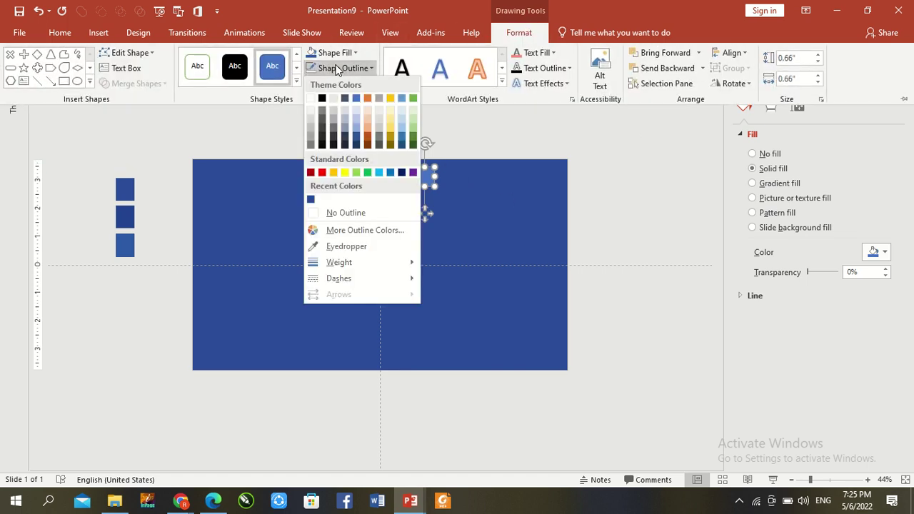
{"action": "left_click", "coordinate": [346, 212]}
{"action": "left_click", "coordinate": [425, 177]}
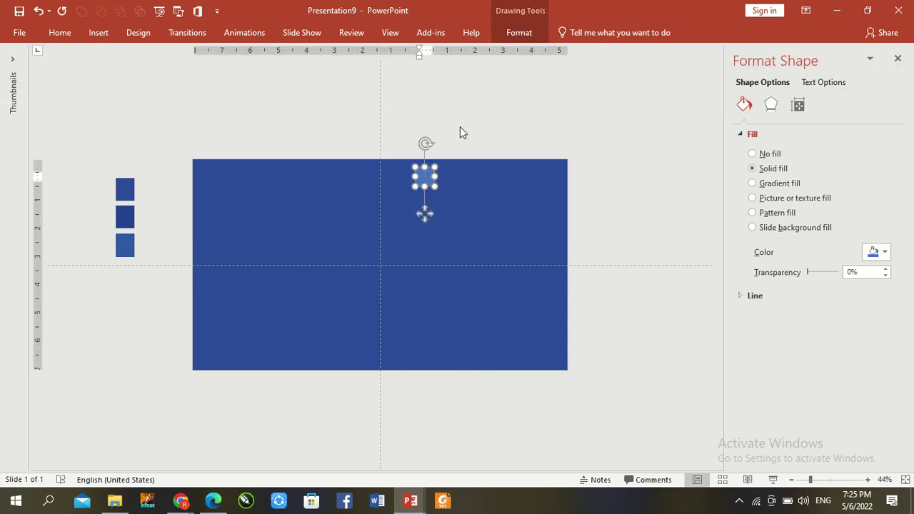
{"action": "left_click", "coordinate": [460, 126]}
Step: Duplicate the small square beside itself and fill the left one with the middle square's blue
{"action": "left_click", "coordinate": [426, 184]}
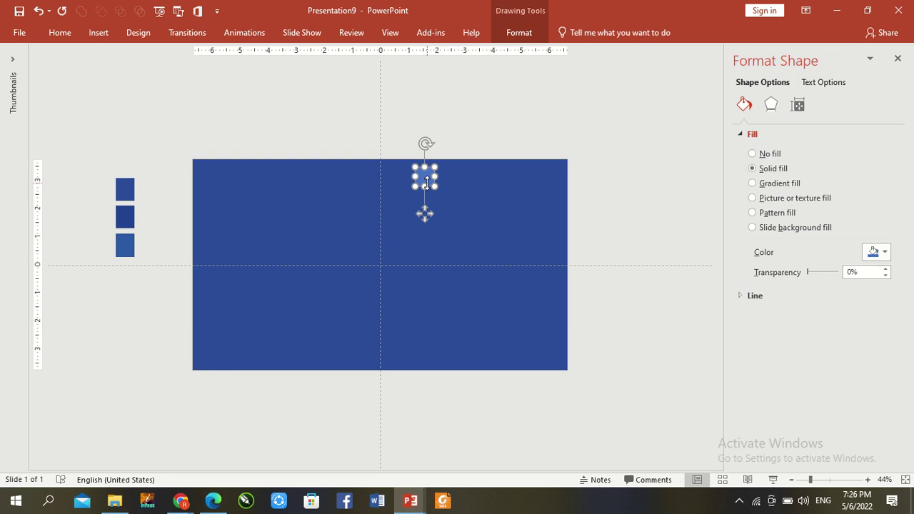
{"action": "left_click_drag", "start_coordinate": [426, 182], "coordinate": [444, 174]}
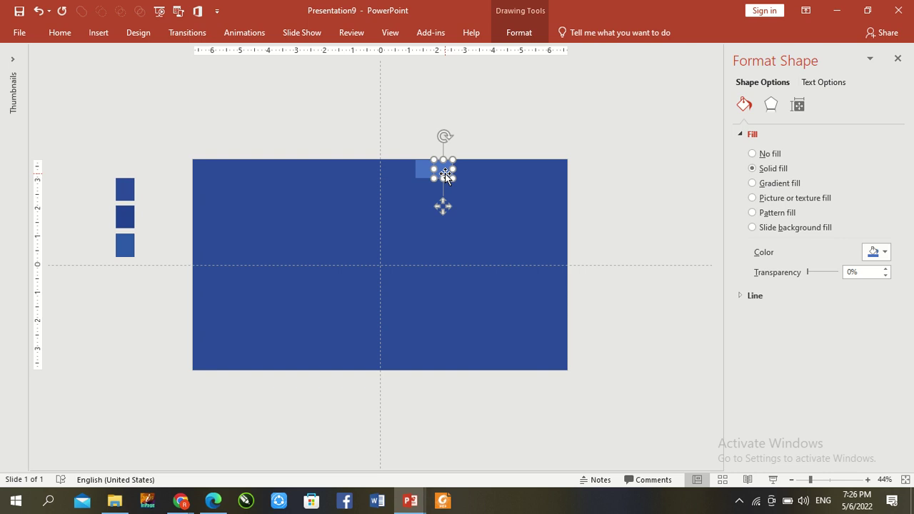
{"action": "left_click", "coordinate": [497, 140]}
{"action": "left_click", "coordinate": [425, 168]}
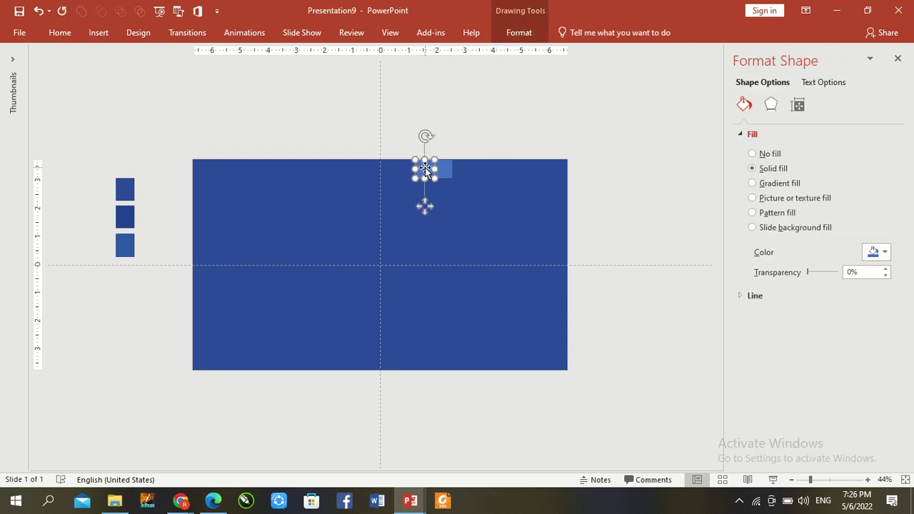
{"action": "left_click", "coordinate": [515, 33]}
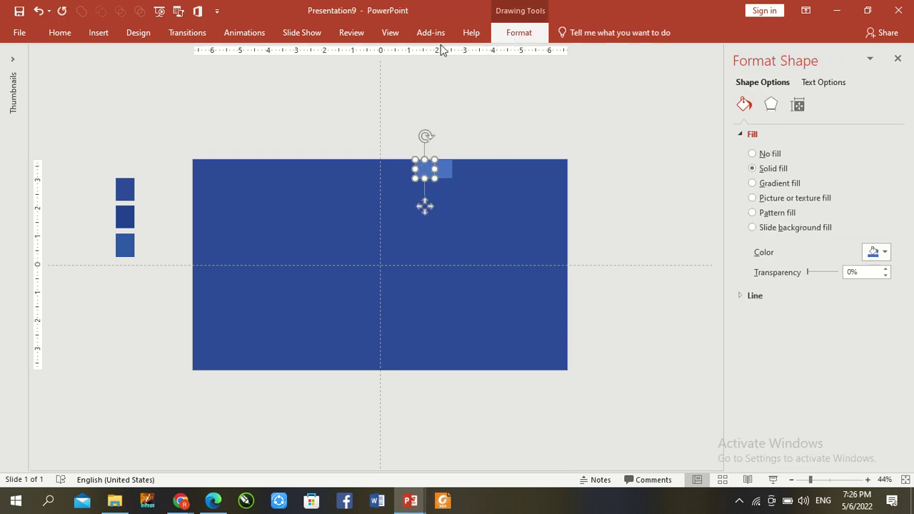
{"action": "left_click", "coordinate": [333, 53]}
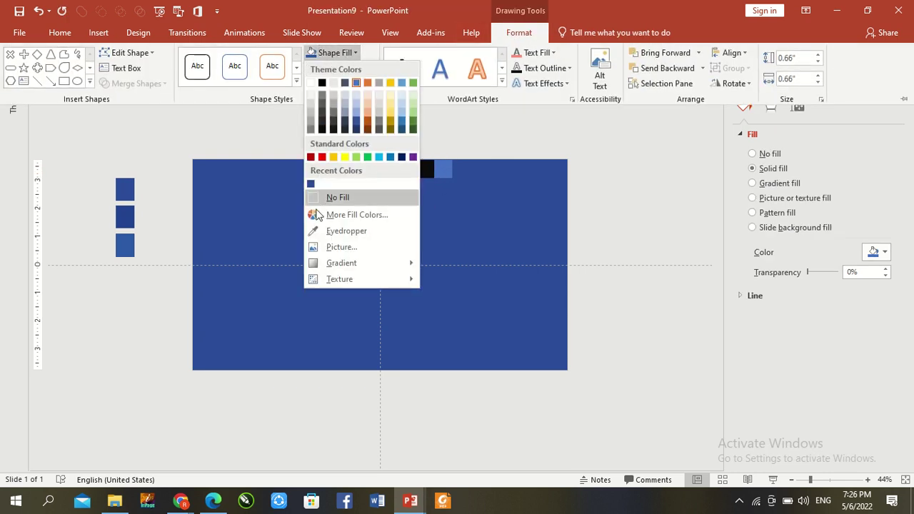
{"action": "left_click", "coordinate": [346, 231]}
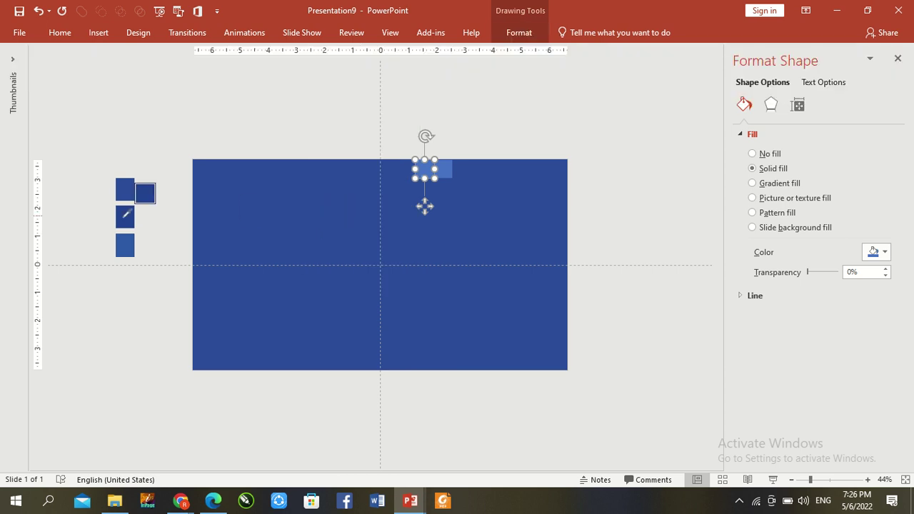
{"action": "left_click", "coordinate": [124, 218]}
{"action": "left_click", "coordinate": [448, 168]}
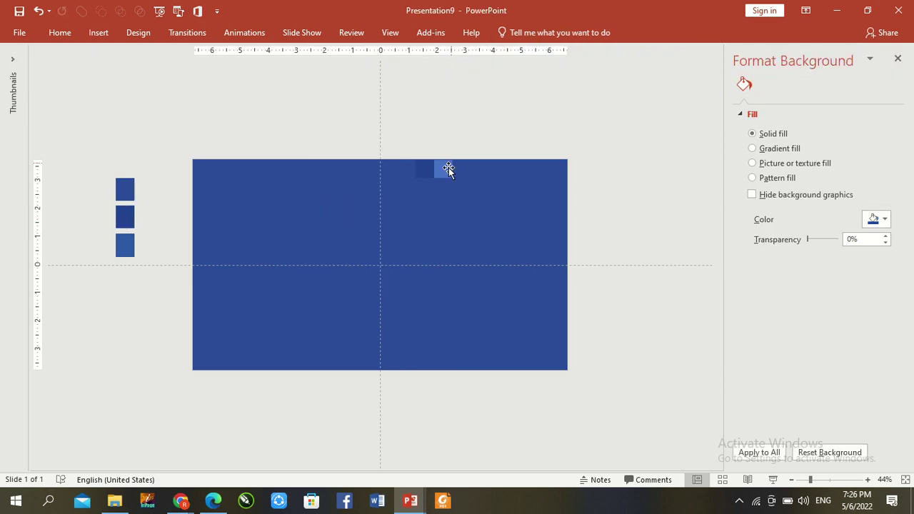
Step: Fill the right square with the third sample square's lighter blue, then select both squares
{"action": "left_click", "coordinate": [444, 170]}
{"action": "left_click", "coordinate": [519, 33]}
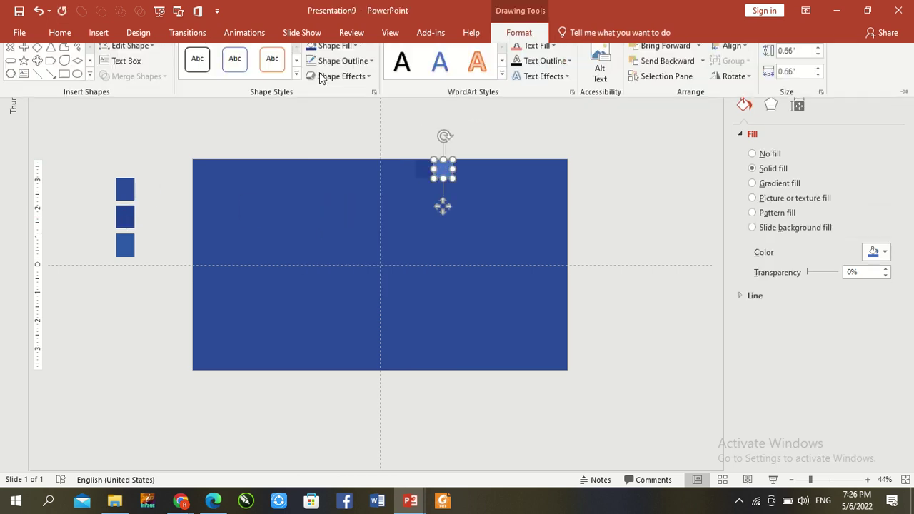
{"action": "left_click", "coordinate": [329, 53]}
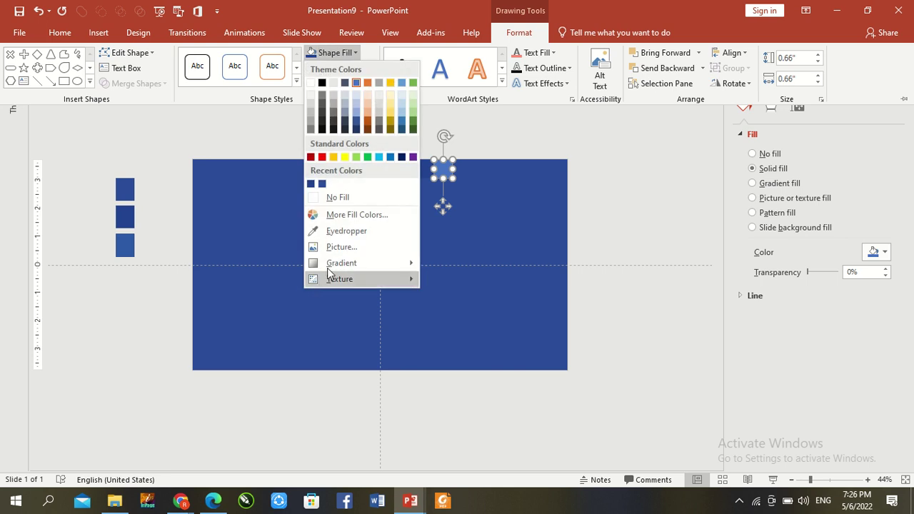
{"action": "left_click", "coordinate": [333, 231]}
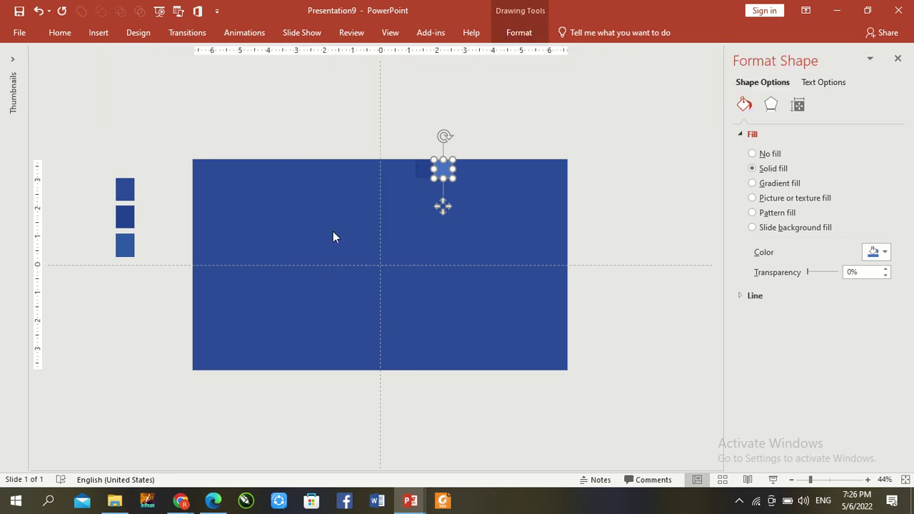
{"action": "left_click", "coordinate": [123, 247]}
{"action": "left_click", "coordinate": [282, 142]}
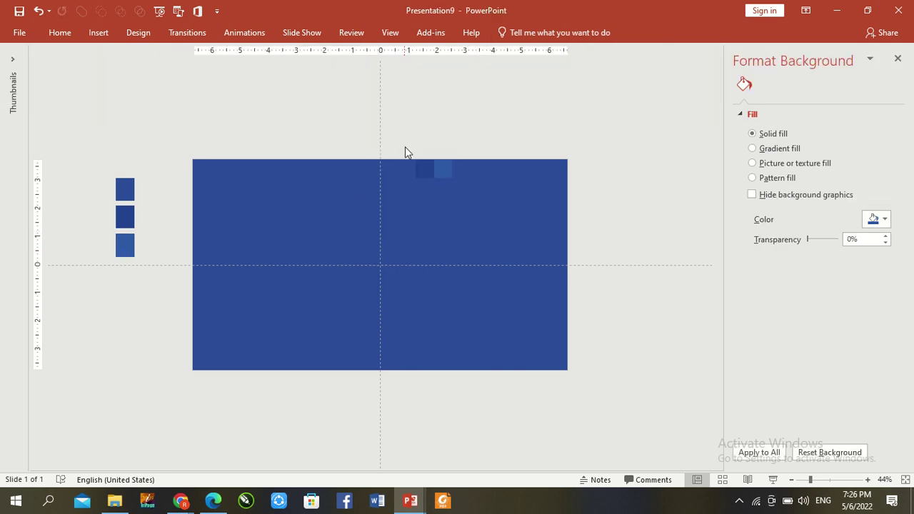
{"action": "left_click_drag", "start_coordinate": [394, 134], "coordinate": [476, 211]}
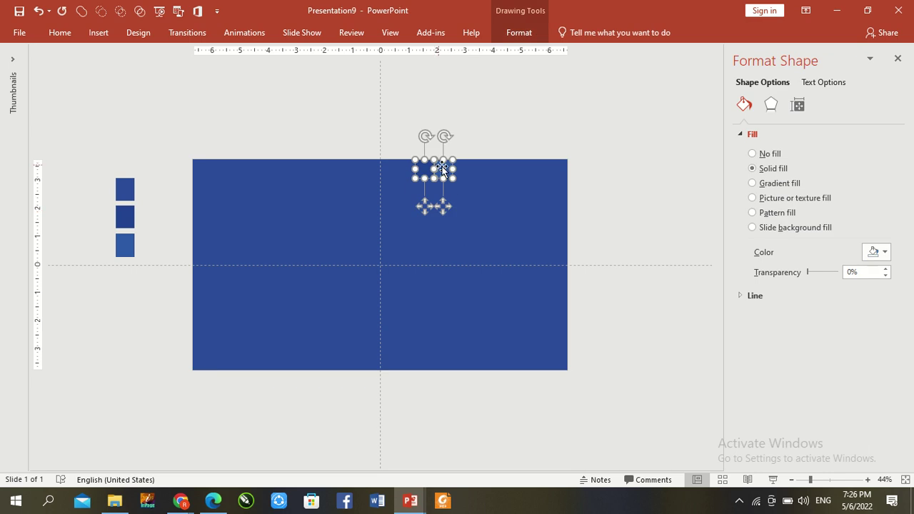
Step: Move the two squares to the top-left corner and draw a small oval over them
{"action": "left_click_drag", "start_coordinate": [443, 167], "coordinate": [230, 167]}
{"action": "left_click", "coordinate": [254, 135]}
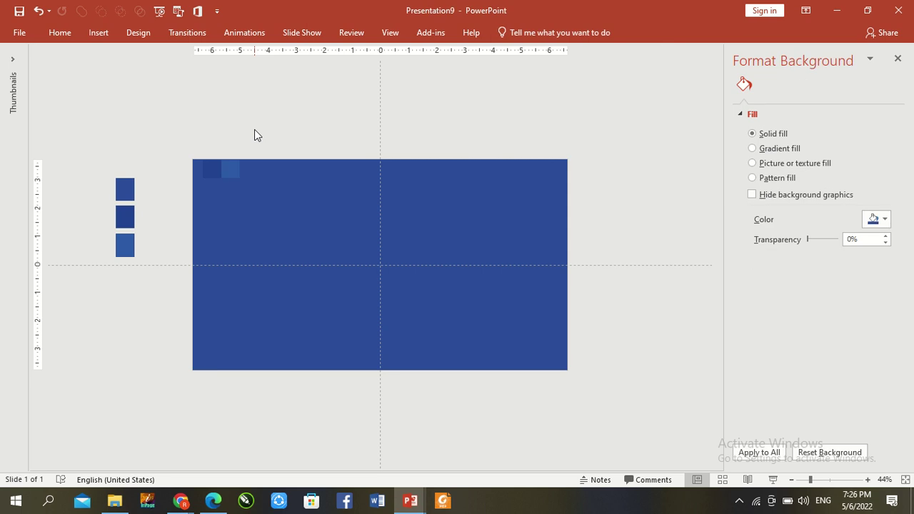
{"action": "left_click", "coordinate": [60, 33]}
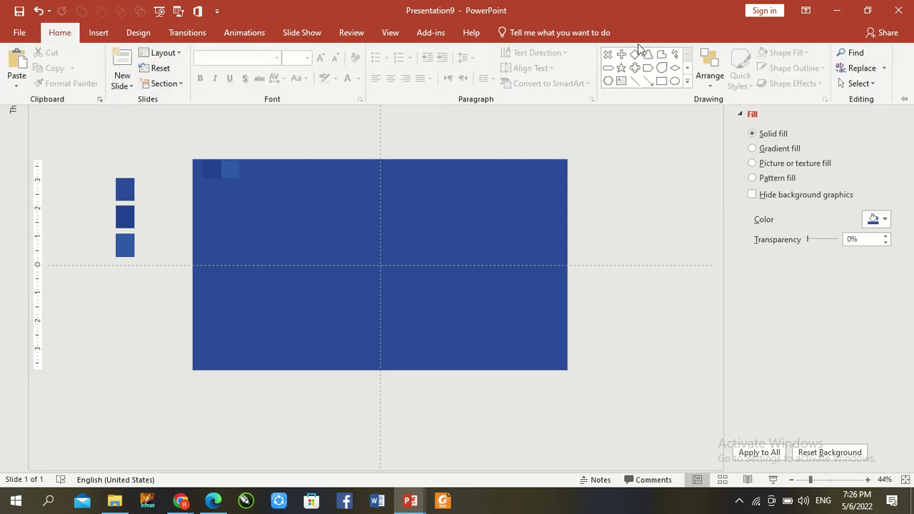
{"action": "left_click", "coordinate": [675, 82]}
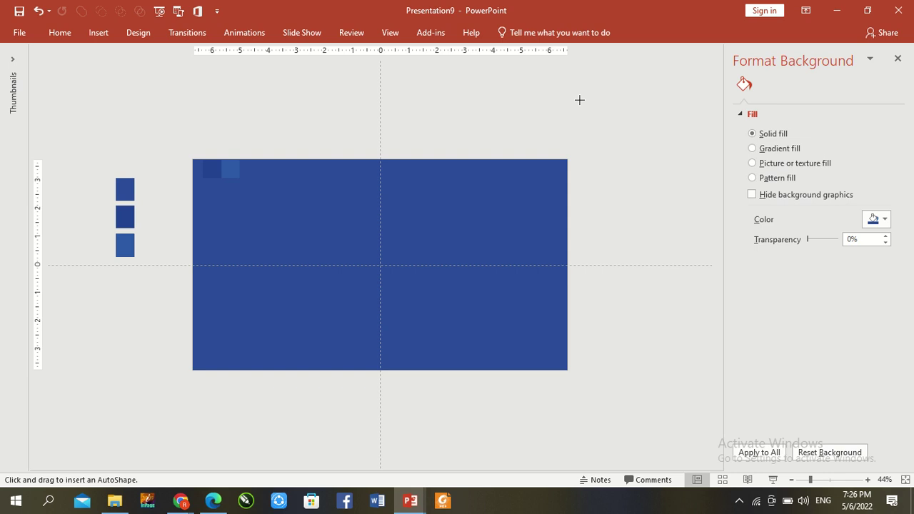
{"action": "left_click_drag", "start_coordinate": [204, 180], "coordinate": [224, 186]}
Step: Give the oval 25 pt soft edges in Format Shape
{"action": "right_click", "coordinate": [224, 186]}
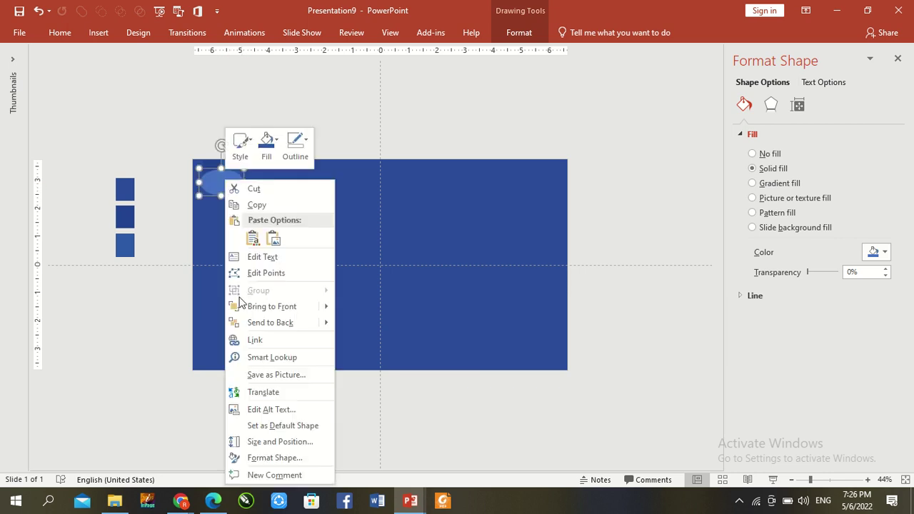
{"action": "left_click", "coordinate": [279, 457]}
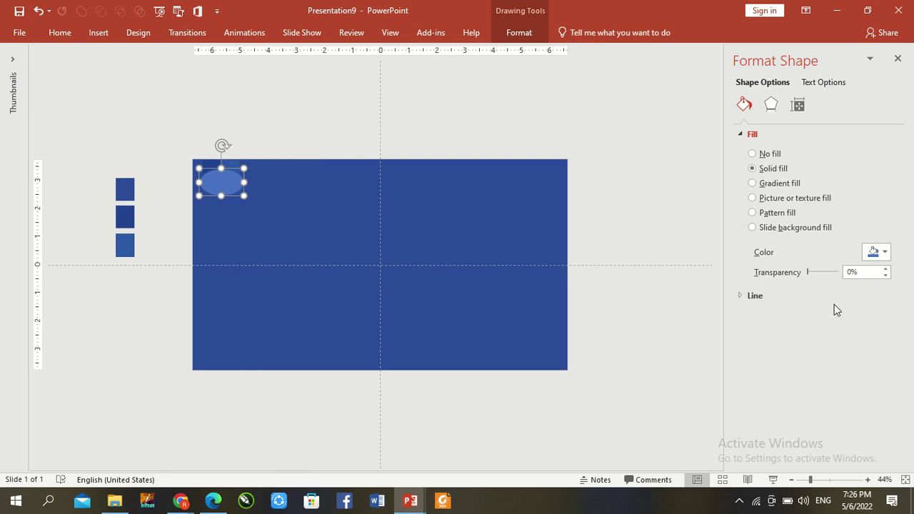
{"action": "left_click", "coordinate": [771, 105]}
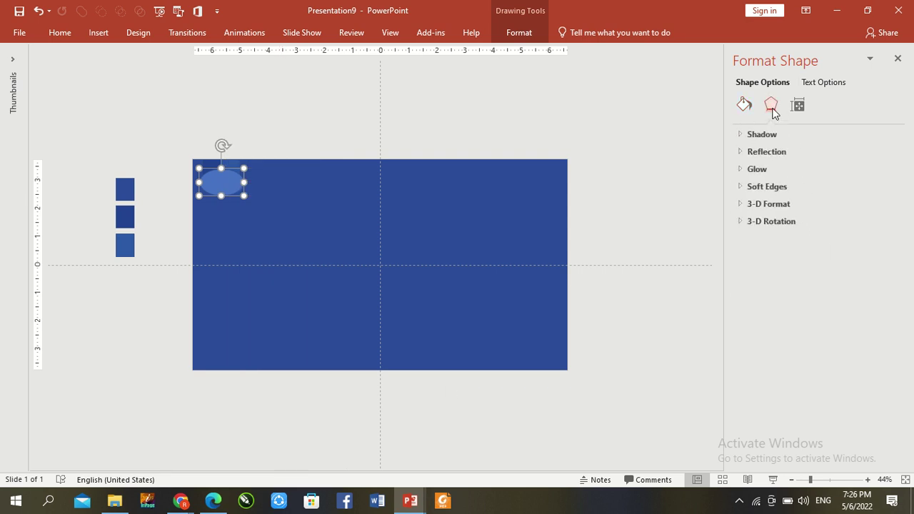
{"action": "left_click", "coordinate": [765, 184]}
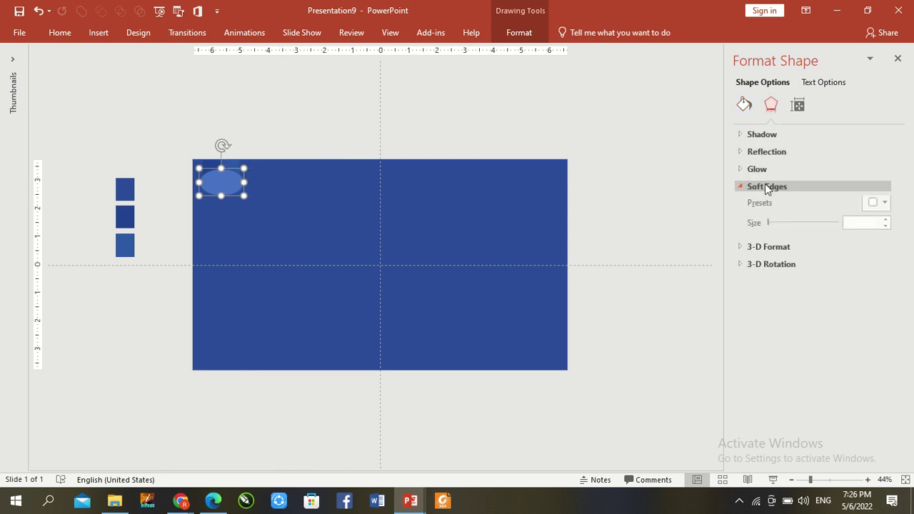
{"action": "left_click", "coordinate": [885, 205]}
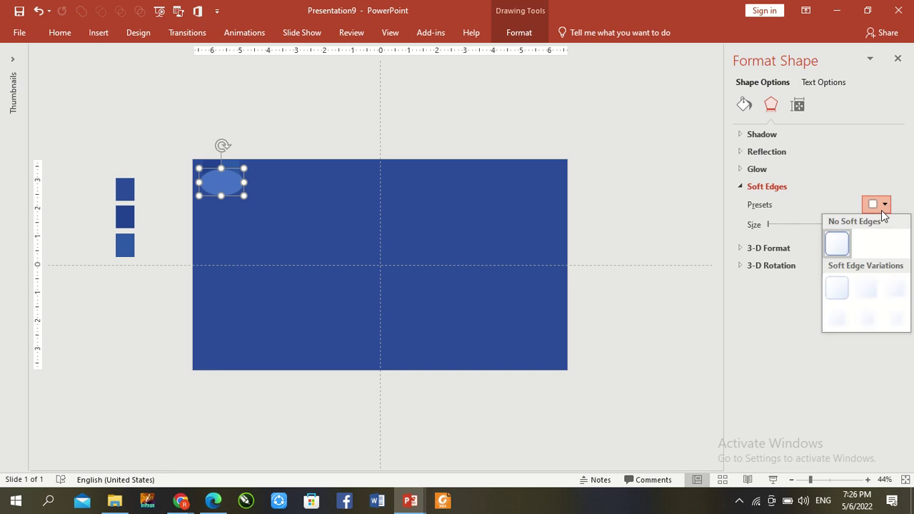
{"action": "left_click", "coordinate": [860, 319]}
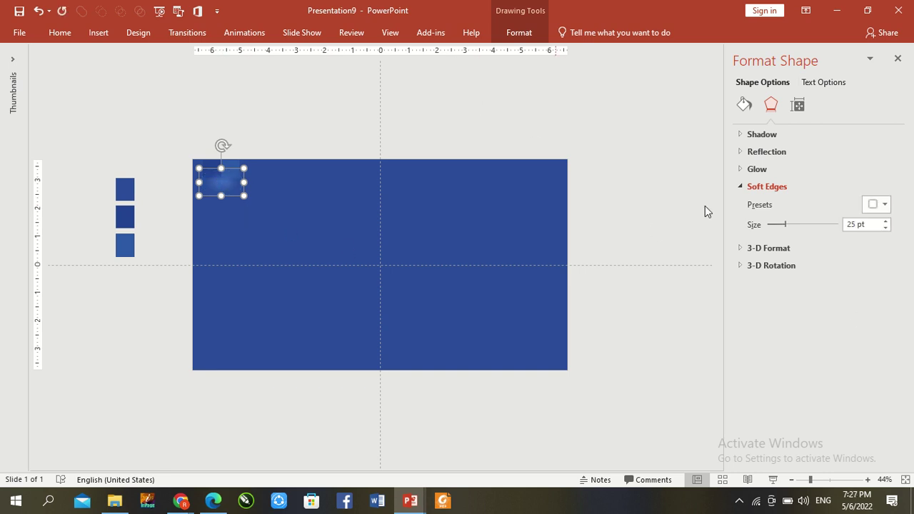
Step: Fill the oval with black and leave it without an outline
{"action": "left_click", "coordinate": [745, 107]}
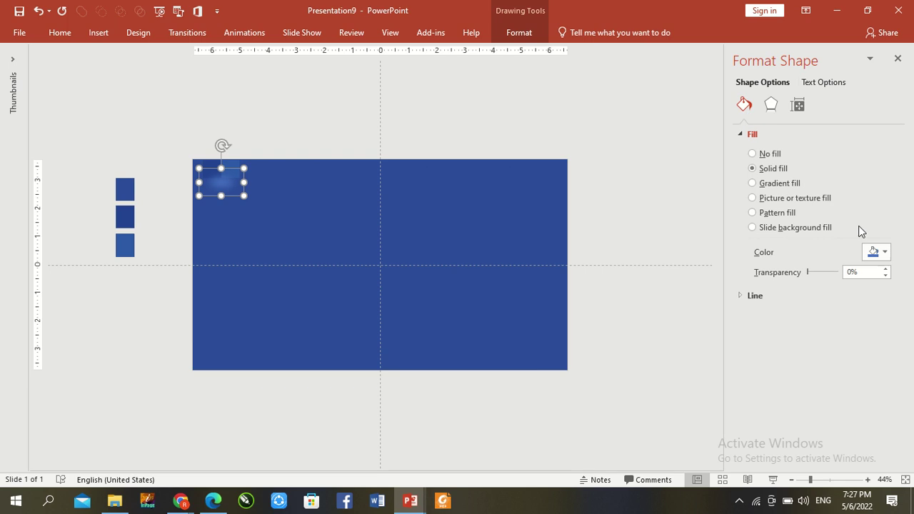
{"action": "left_click", "coordinate": [885, 253]}
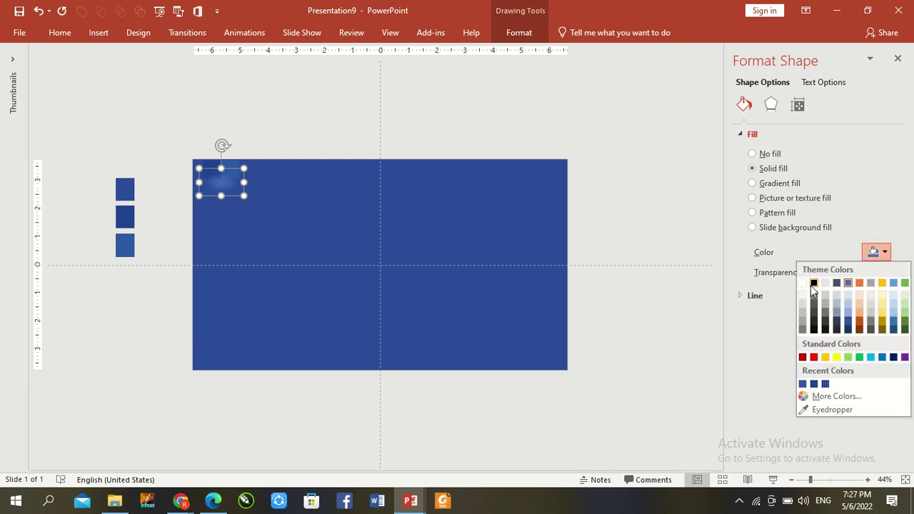
{"action": "left_click", "coordinate": [813, 284]}
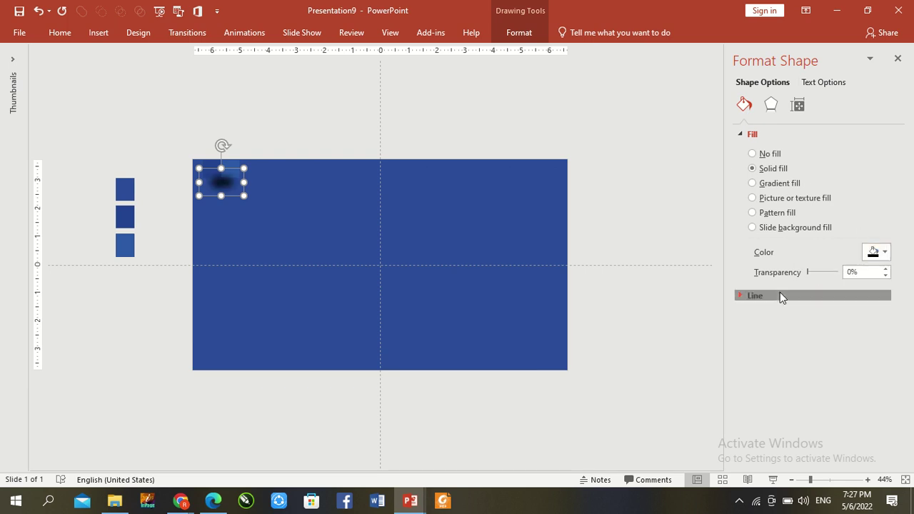
{"action": "left_click", "coordinate": [779, 294]}
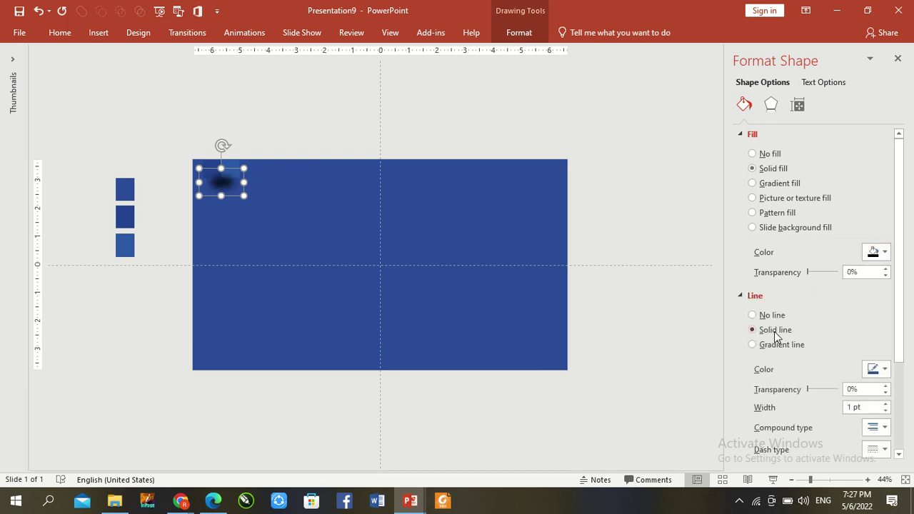
{"action": "left_click", "coordinate": [741, 293]}
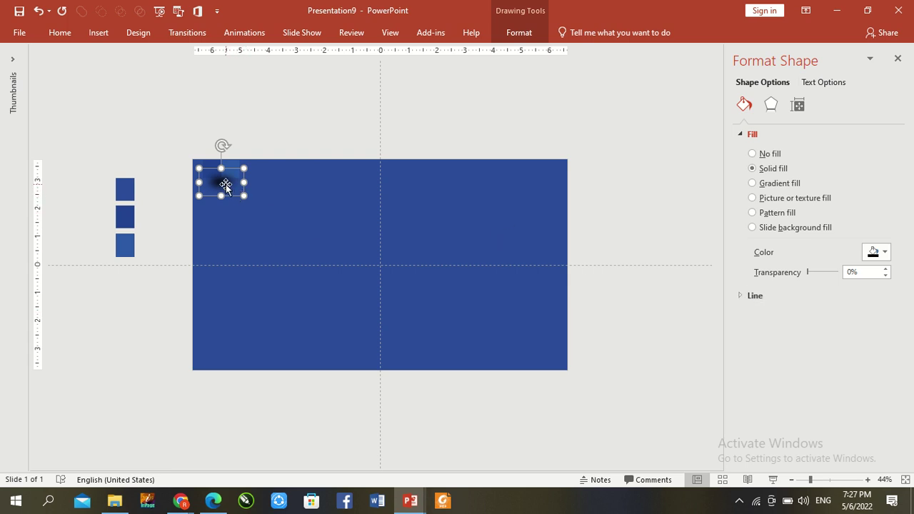
Step: Shift the oval up under the squares and send it to the back
{"action": "left_click_drag", "start_coordinate": [224, 187], "coordinate": [225, 180]}
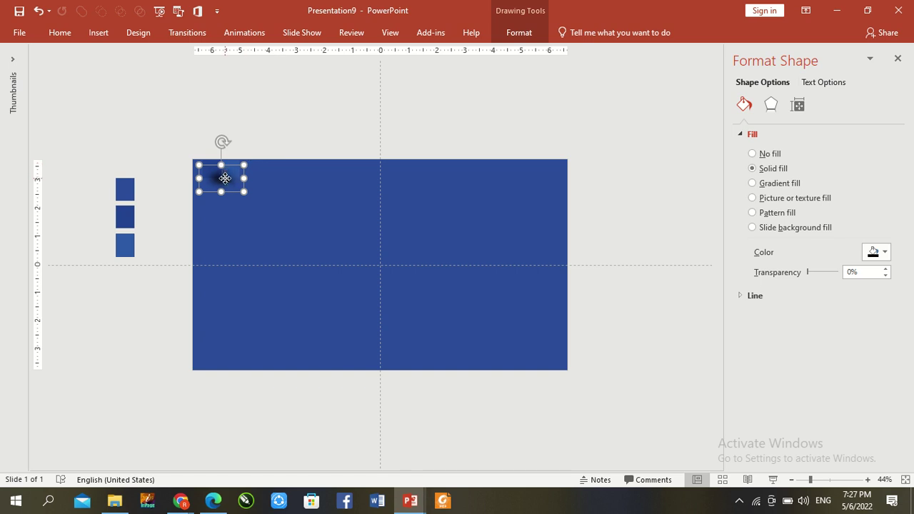
{"action": "right_click", "coordinate": [224, 179]}
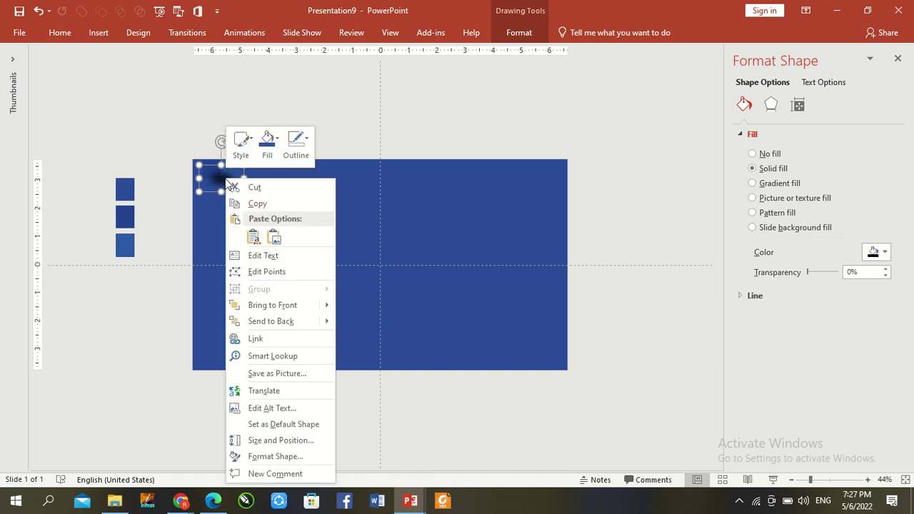
{"action": "left_click", "coordinate": [263, 321]}
{"action": "left_click", "coordinate": [297, 206]}
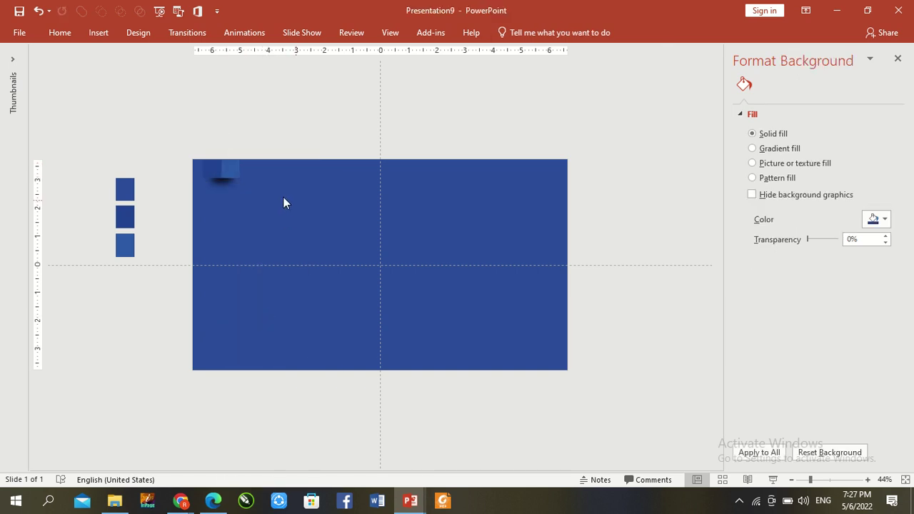
Step: Enlarge the shadow oval slightly and nudge it into position under the squares
{"action": "left_click", "coordinate": [223, 186]}
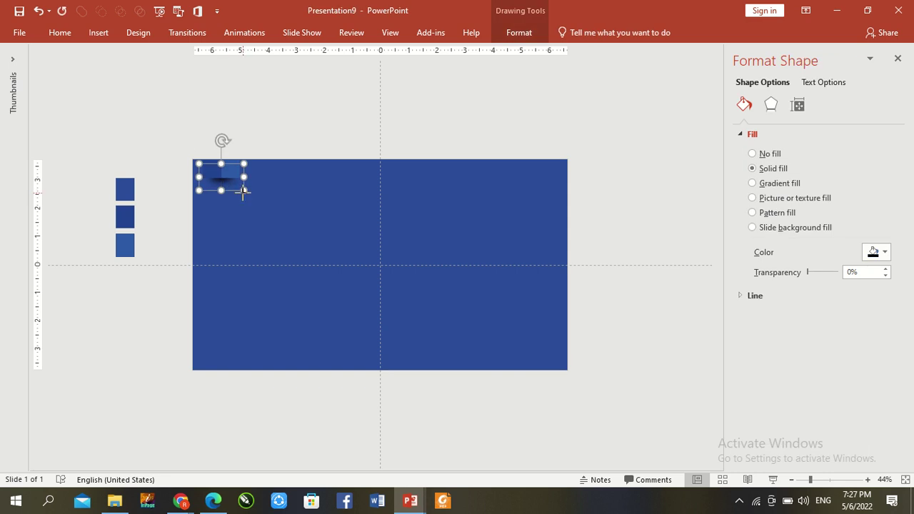
{"action": "left_click_drag", "start_coordinate": [243, 190], "coordinate": [247, 195]}
{"action": "key", "text": "ctrl+Left"}
{"action": "key", "text": "ctrl+Left"}
{"action": "key", "text": "ctrl+Left"}
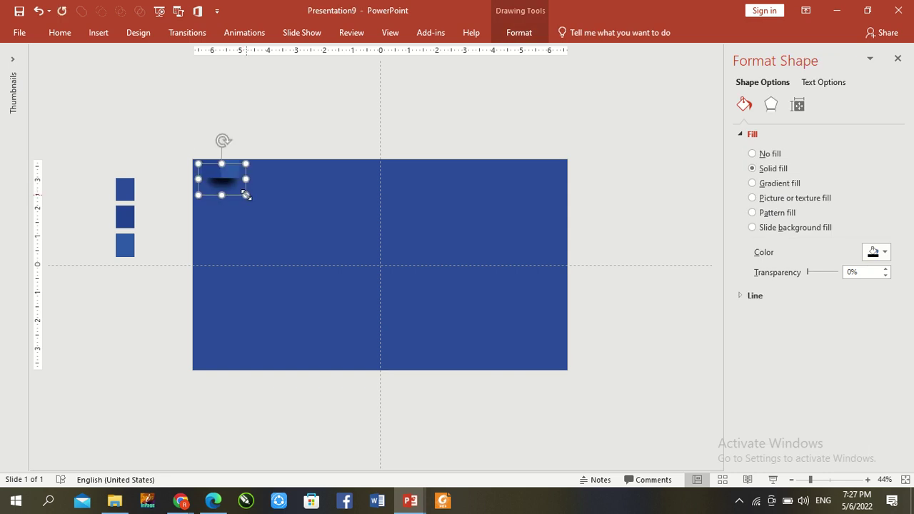
{"action": "key", "text": "ctrl+Up"}
{"action": "key", "text": "ctrl+Up"}
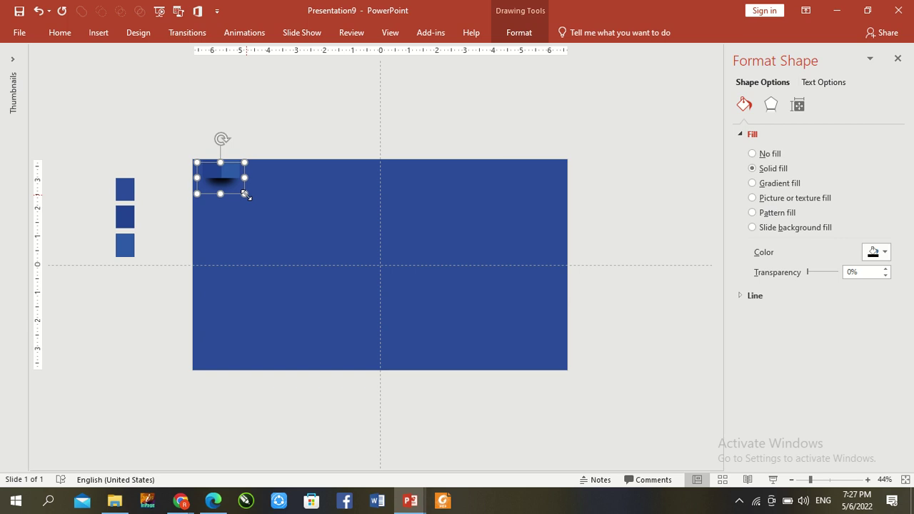
{"action": "key", "text": "ctrl+Right"}
{"action": "key", "text": "ctrl+Right"}
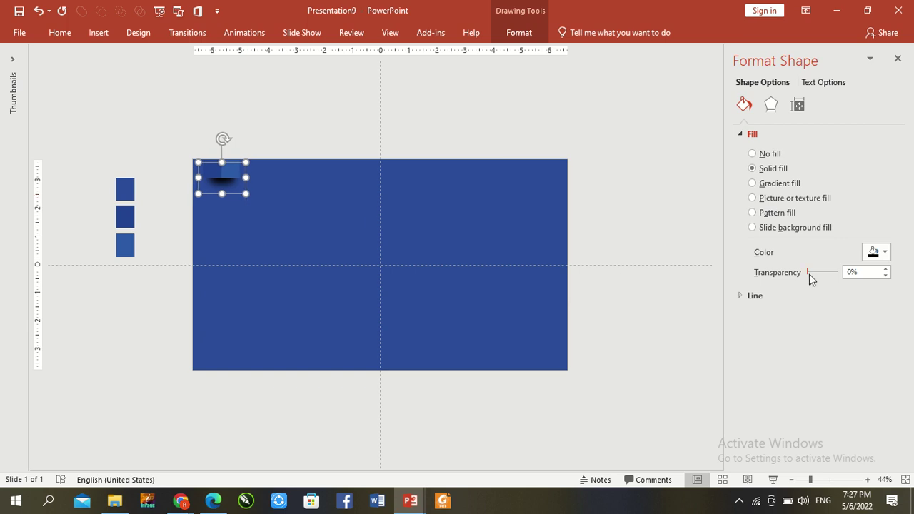
Step: Set the oval's fill transparency to 50% and fine-tune its position
{"action": "left_click_drag", "start_coordinate": [807, 271], "coordinate": [823, 278]}
{"action": "key", "text": "ctrl+Down"}
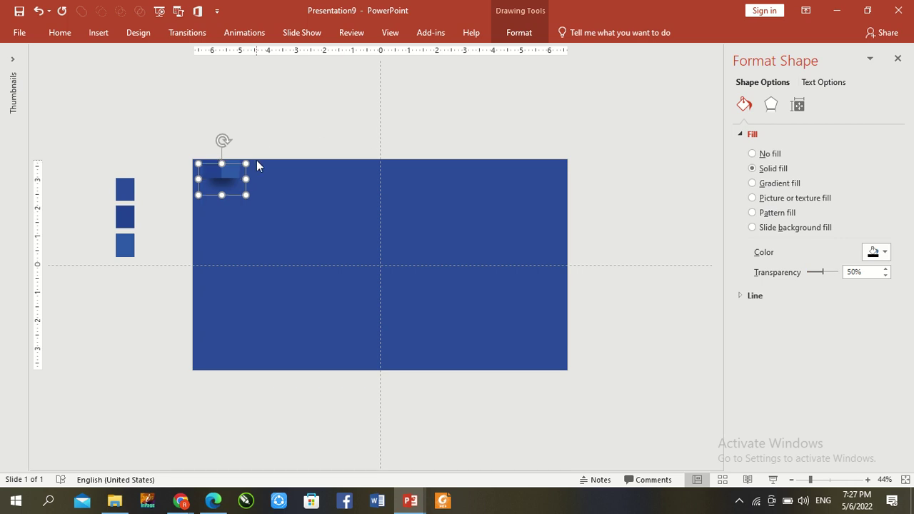
{"action": "key", "text": "ctrl+Down"}
{"action": "key", "text": "ctrl+Left"}
{"action": "key", "text": "ctrl+Down"}
{"action": "key", "text": "ctrl+Up"}
{"action": "left_click", "coordinate": [264, 143]}
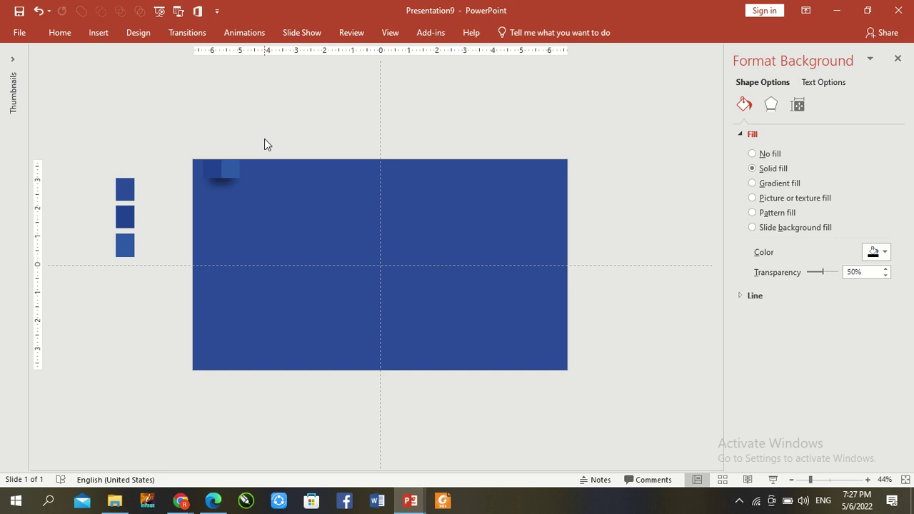
Step: Group the two squares and their shadow into one tile, deleting an extra duplicate
{"action": "left_click_drag", "start_coordinate": [164, 130], "coordinate": [295, 251]}
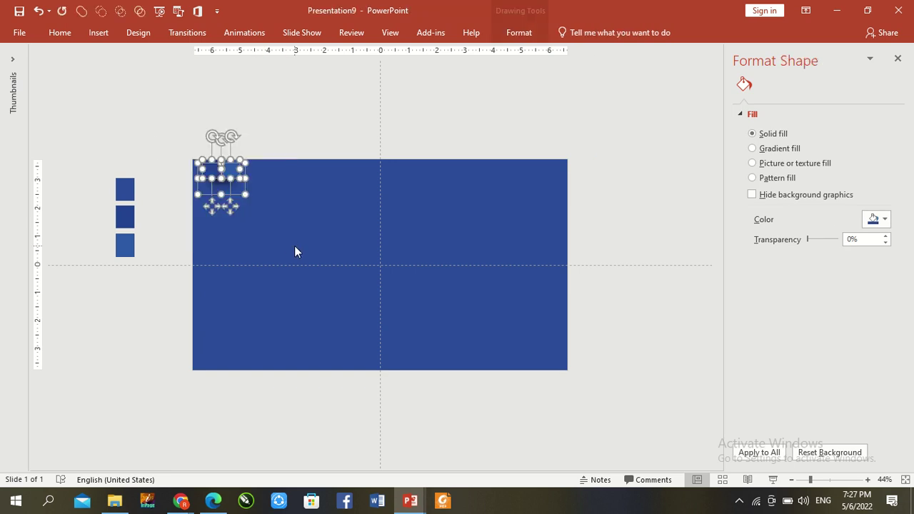
{"action": "key", "text": "ctrl+g"}
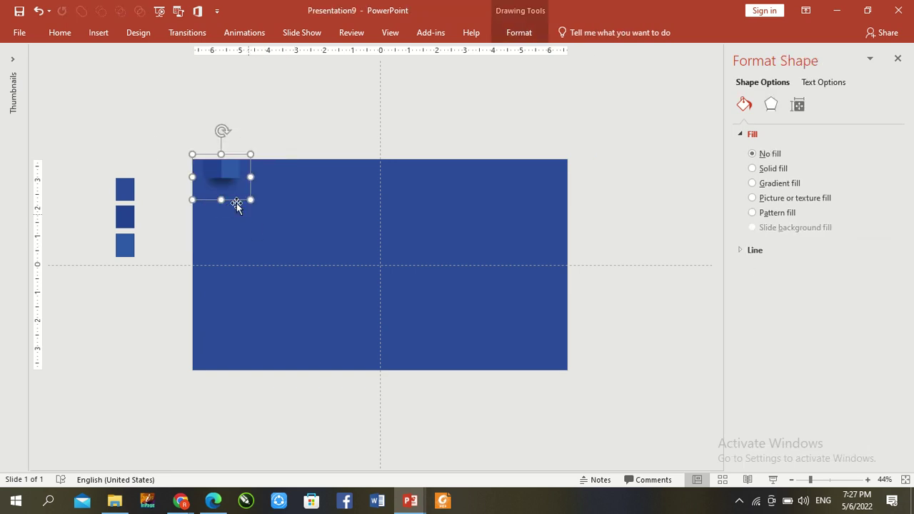
{"action": "left_click_drag", "start_coordinate": [225, 175], "coordinate": [256, 170]}
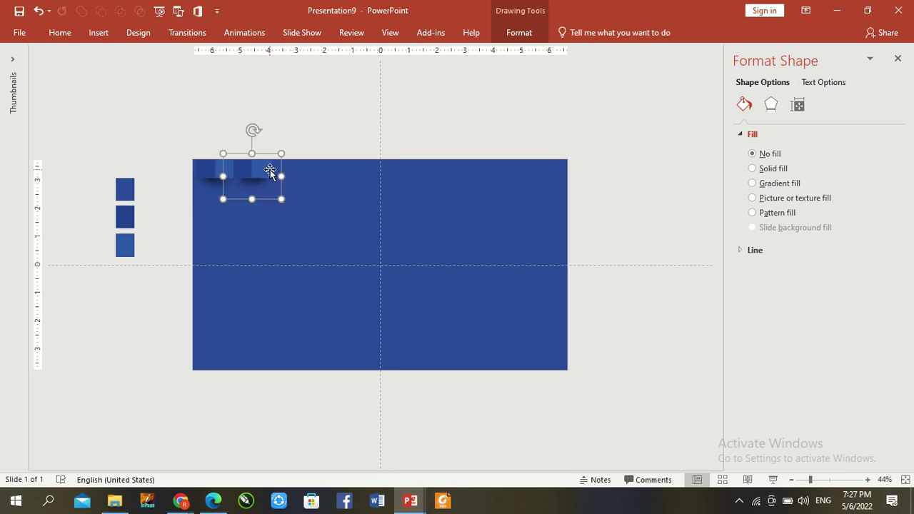
{"action": "key", "text": "Left"}
{"action": "key", "text": "Left"}
{"action": "key", "text": "Left"}
{"action": "key", "text": "Left"}
{"action": "key", "text": "Left"}
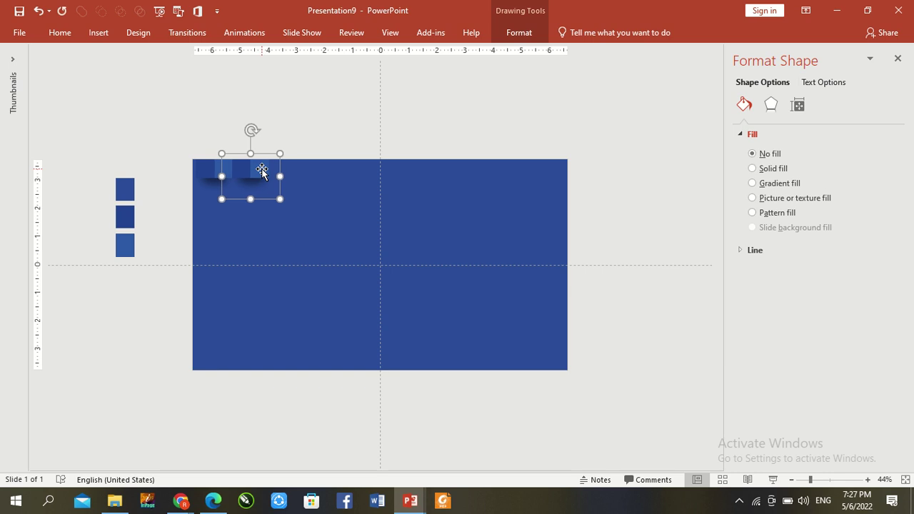
{"action": "key", "text": "Right"}
{"action": "key", "text": "Right"}
{"action": "key", "text": "Right"}
{"action": "key", "text": "Right"}
{"action": "key", "text": "Right"}
{"action": "key", "text": "Right"}
{"action": "key", "text": "Right"}
{"action": "key", "text": "Right"}
{"action": "key", "text": "Delete"}
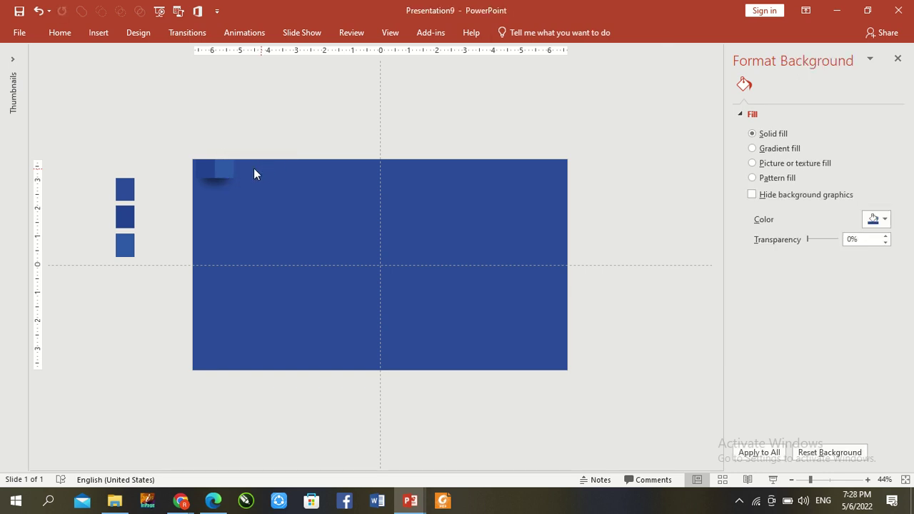
{"action": "left_click", "coordinate": [229, 170]}
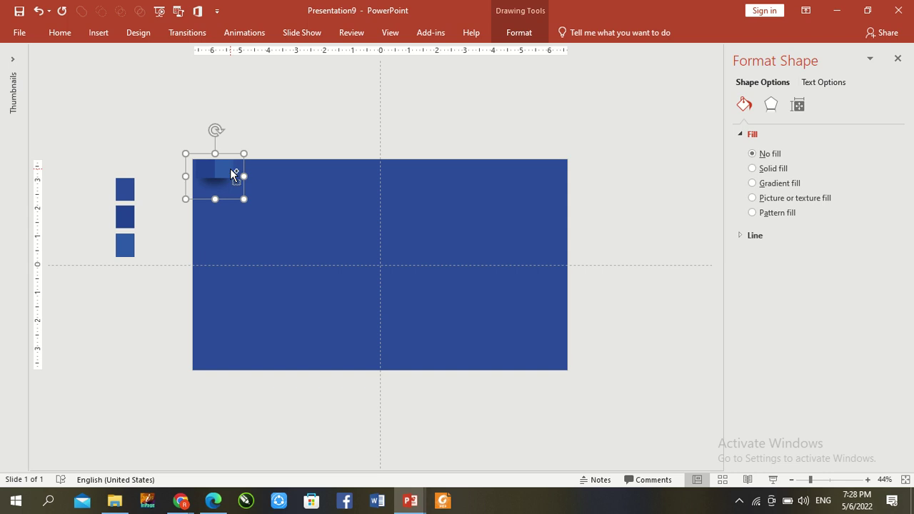
Step: Place two copies of the tile pair to its right along the top edge
{"action": "left_click_drag", "start_coordinate": [230, 168], "coordinate": [269, 169]}
{"action": "left_click", "coordinate": [264, 167]}
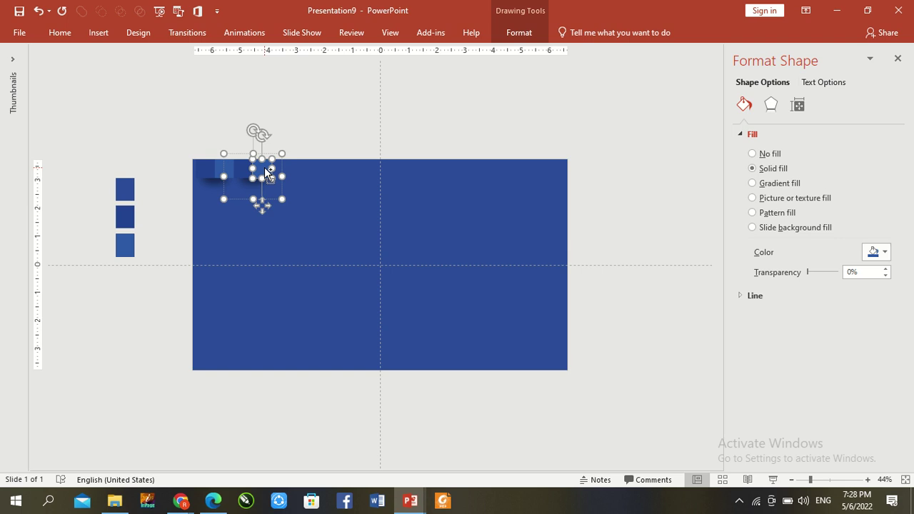
{"action": "left_click", "coordinate": [322, 127]}
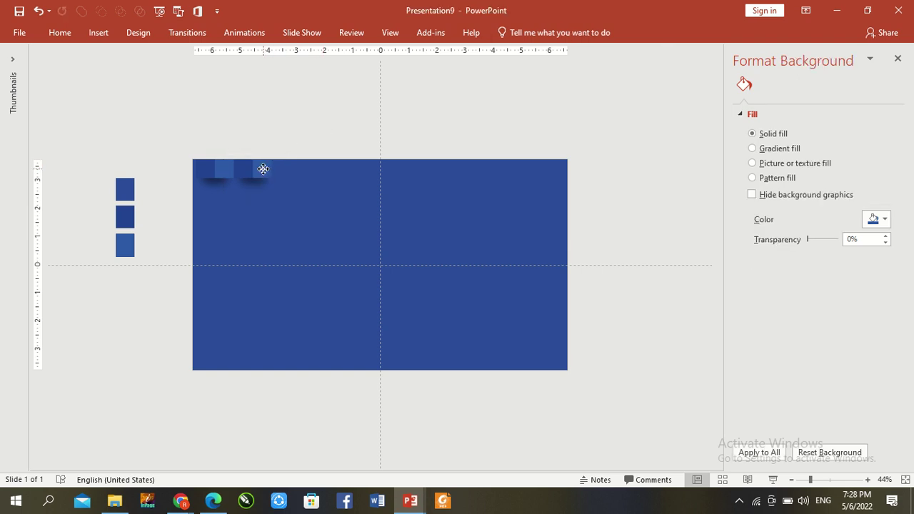
{"action": "left_click_drag", "start_coordinate": [263, 168], "coordinate": [301, 169]}
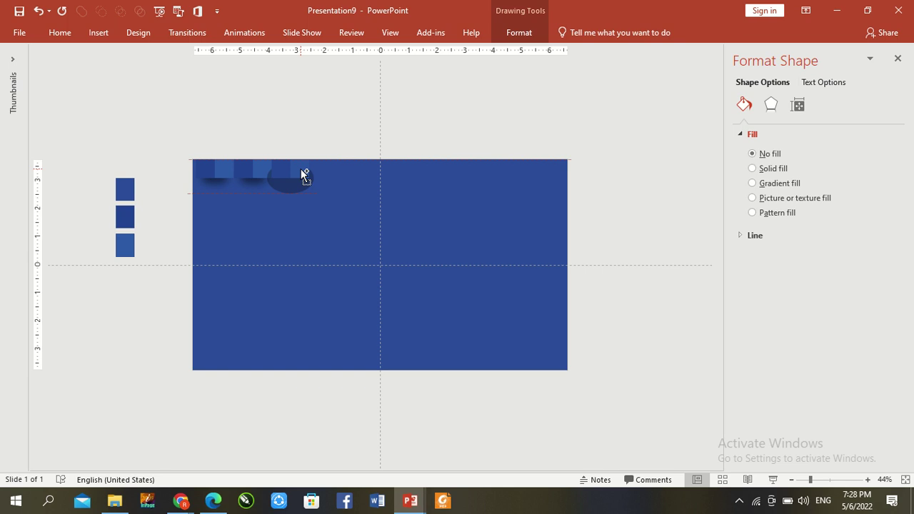
{"action": "left_click", "coordinate": [161, 134]}
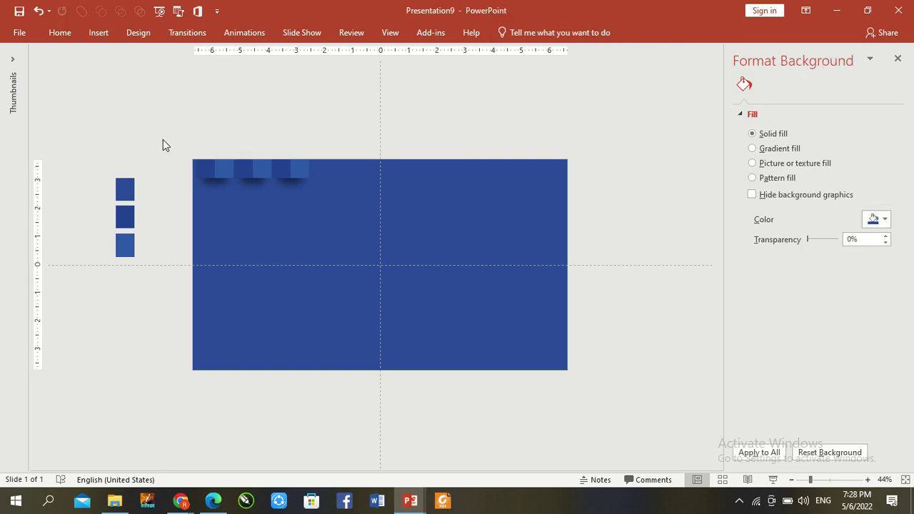
Step: Select the three tile pairs and copy them further along, making six pairs
{"action": "left_click_drag", "start_coordinate": [162, 136], "coordinate": [345, 218]}
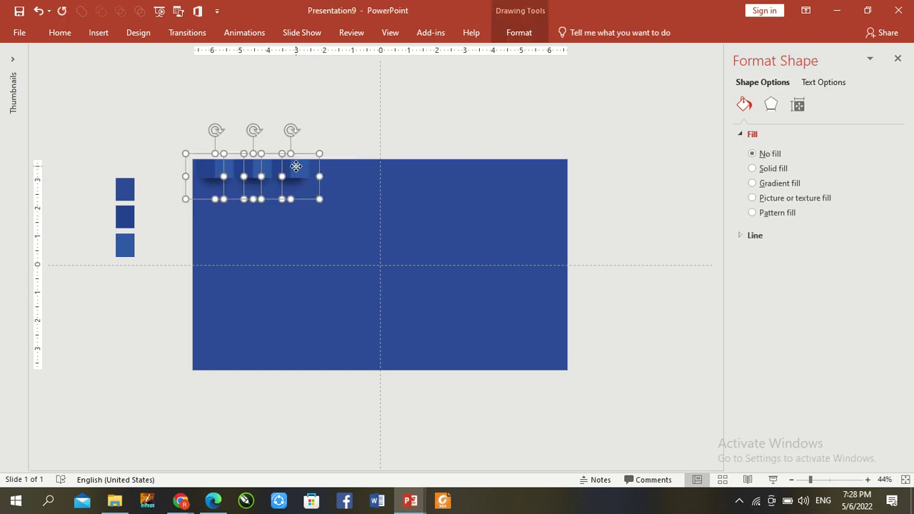
{"action": "left_click_drag", "start_coordinate": [297, 165], "coordinate": [410, 168]}
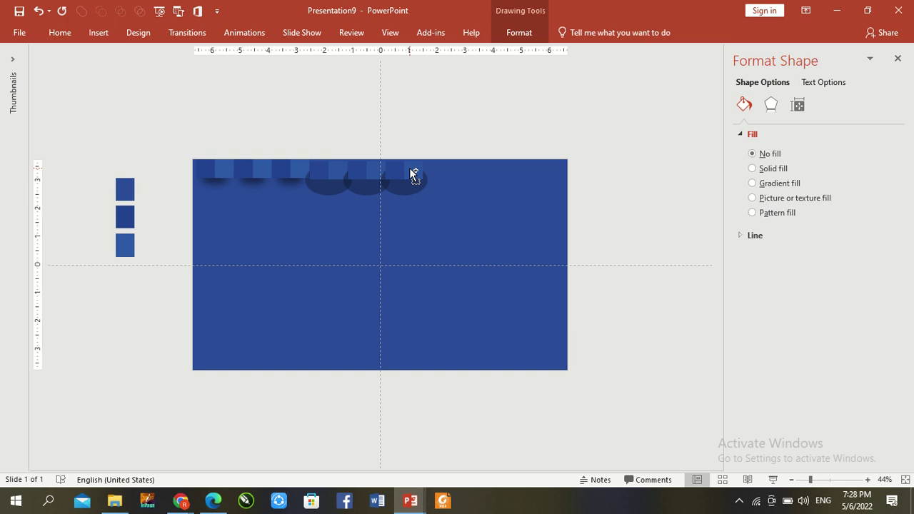
{"action": "left_click_drag", "start_coordinate": [413, 174], "coordinate": [413, 173]}
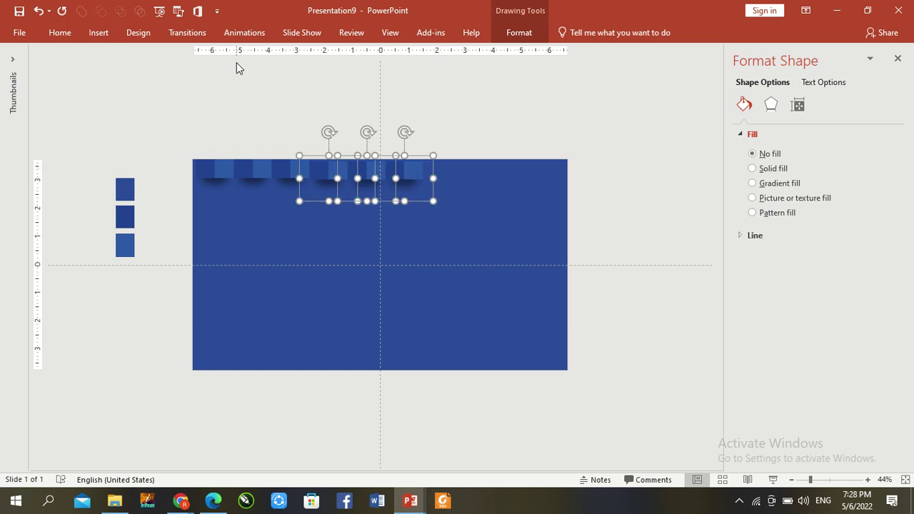
{"action": "mouse_move", "coordinate": [292, 3]}
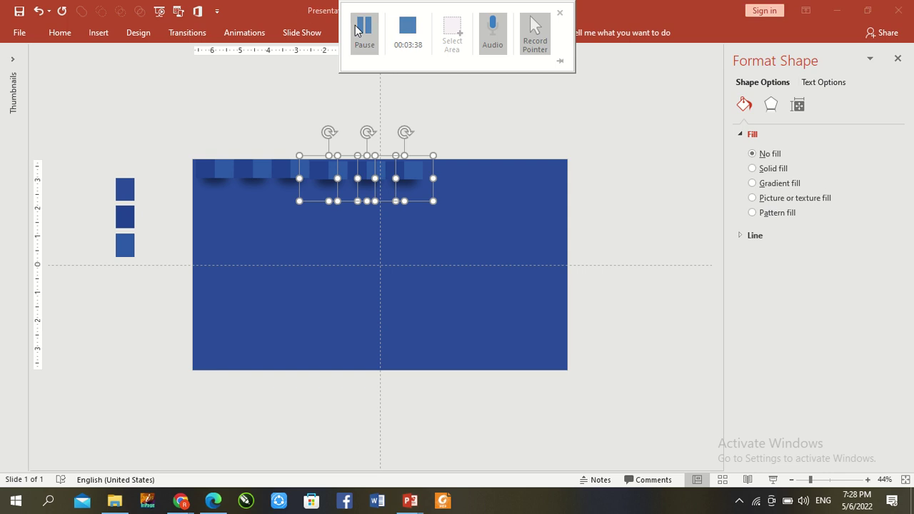
Step: Duplicate the full top row with Ctrl+D as an offset second row and group it
{"action": "left_click", "coordinate": [364, 32]}
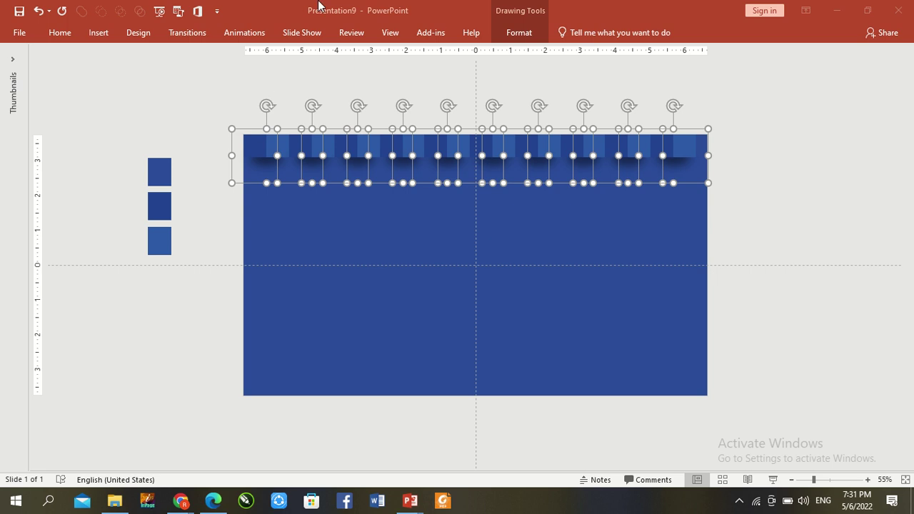
{"action": "mouse_move", "coordinate": [375, 8]}
{"action": "key", "text": "ctrl+d"}
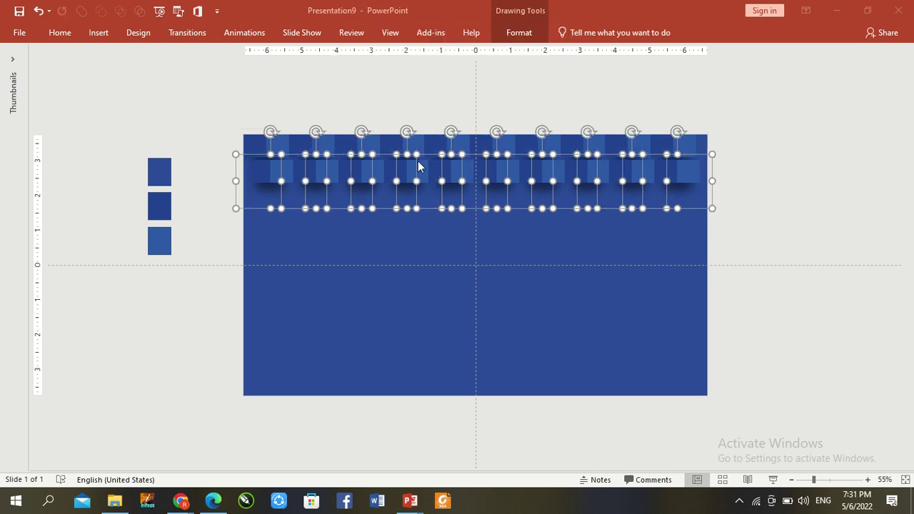
{"action": "mouse_move", "coordinate": [282, 5]}
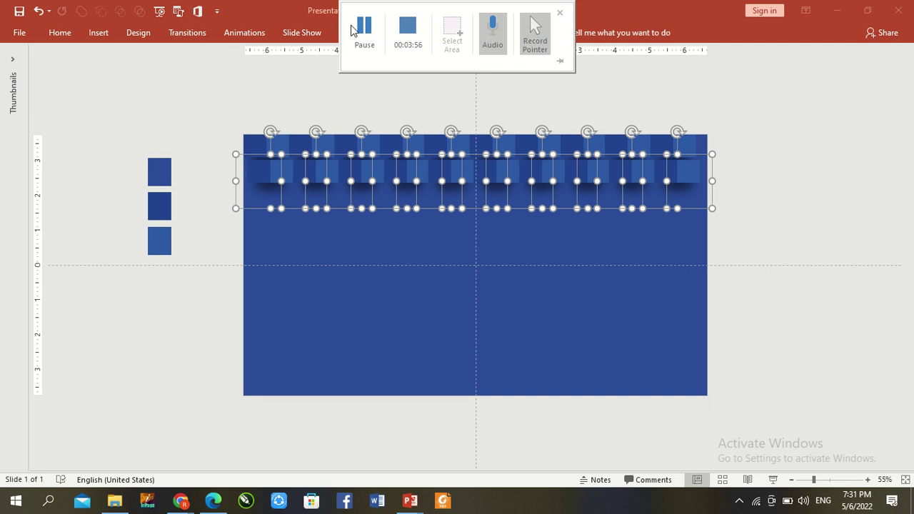
{"action": "key", "text": "ctrl+g"}
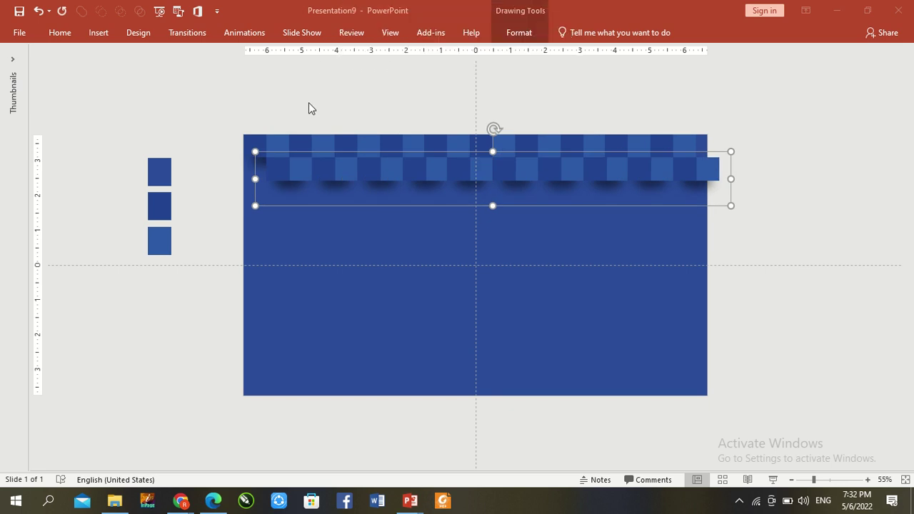
Step: Shift the second row slightly up and left into its staggered position
{"action": "right_click", "coordinate": [392, 170]}
{"action": "left_click", "coordinate": [387, 167]}
{"action": "left_click_drag", "start_coordinate": [388, 167], "coordinate": [377, 164]}
{"action": "left_click", "coordinate": [377, 165]}
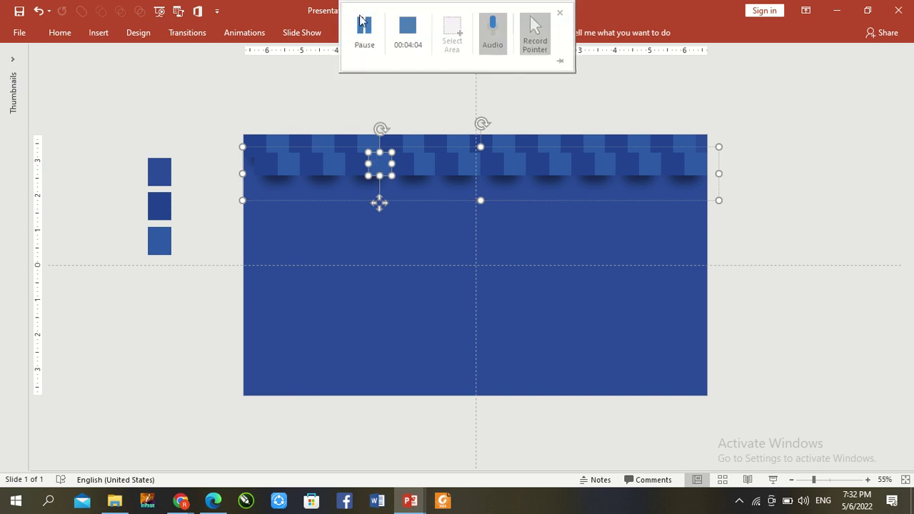
{"action": "left_click", "coordinate": [365, 28]}
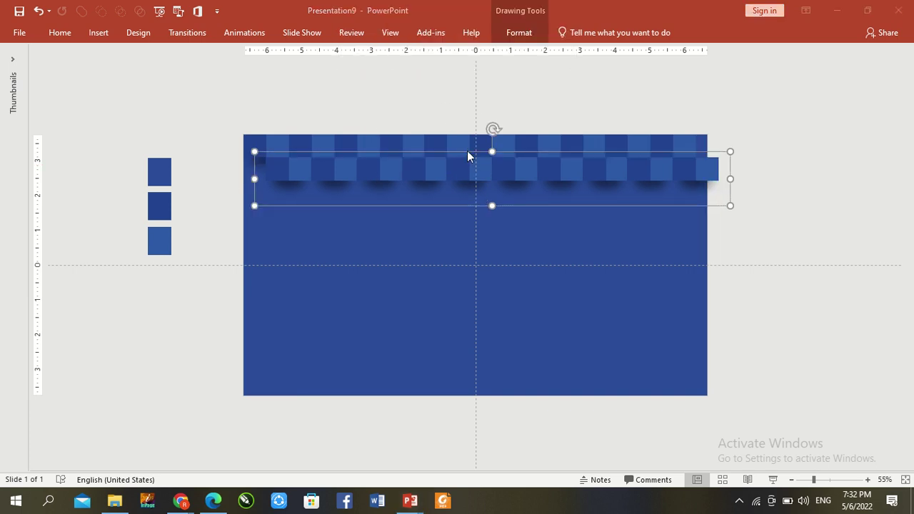
Step: Send the second row behind the top row
{"action": "right_click", "coordinate": [467, 153]}
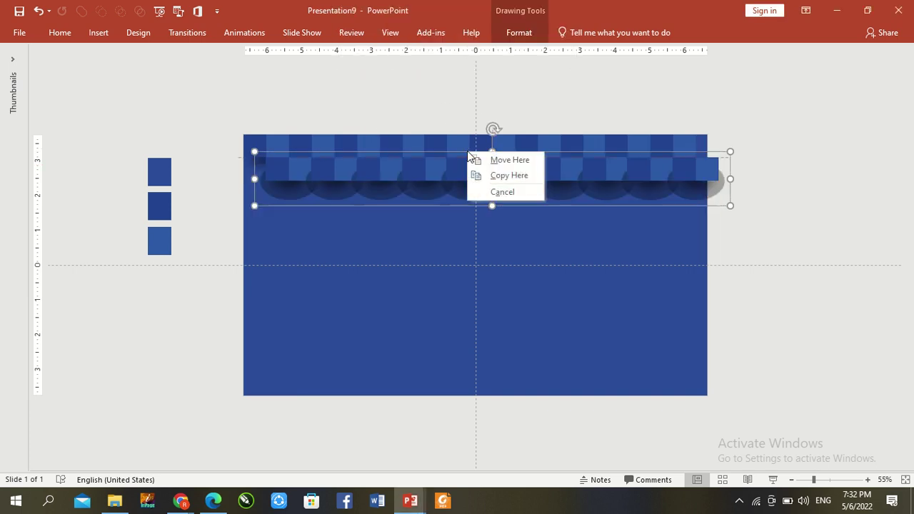
{"action": "left_click", "coordinate": [593, 155]}
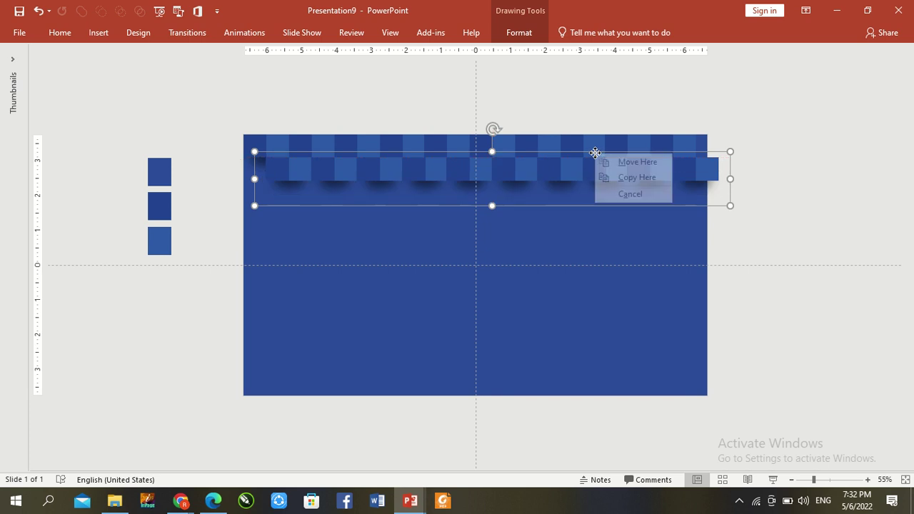
{"action": "right_click", "coordinate": [594, 152]}
{"action": "left_click", "coordinate": [596, 153]}
{"action": "right_click", "coordinate": [594, 153]}
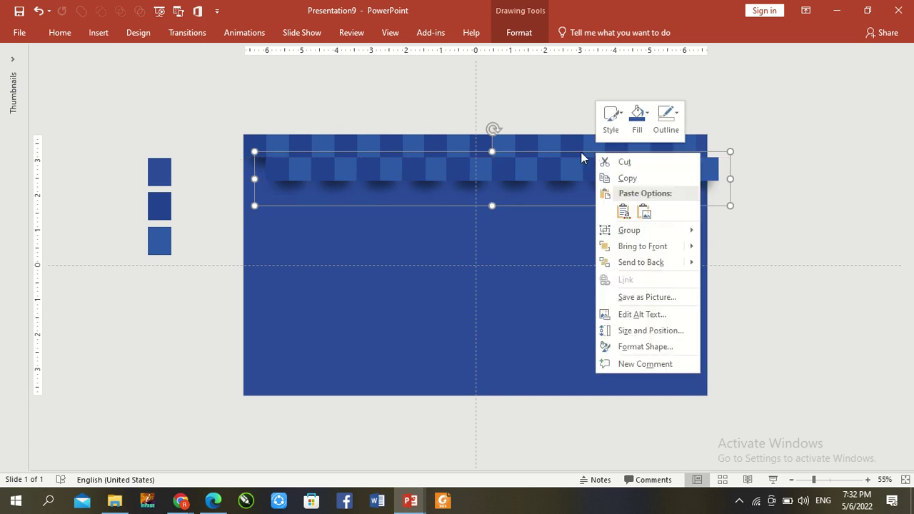
{"action": "left_click", "coordinate": [640, 264]}
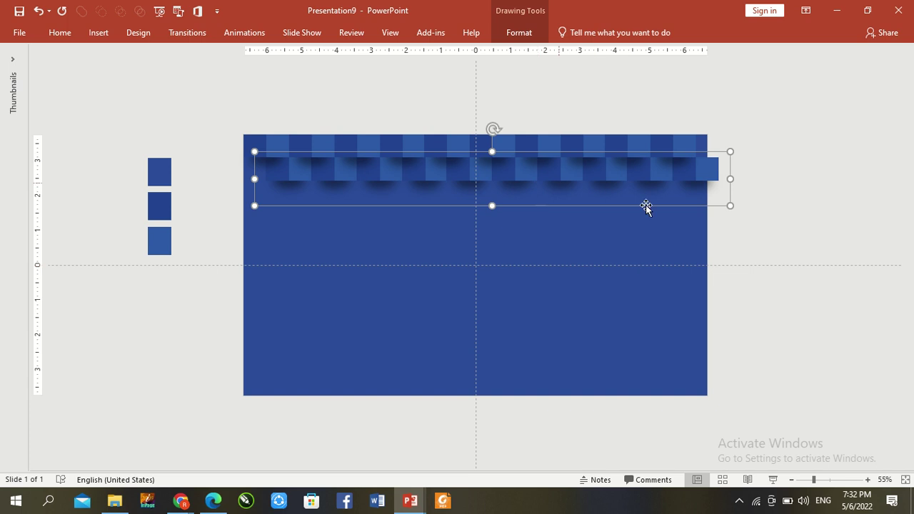
{"action": "left_click", "coordinate": [750, 250]}
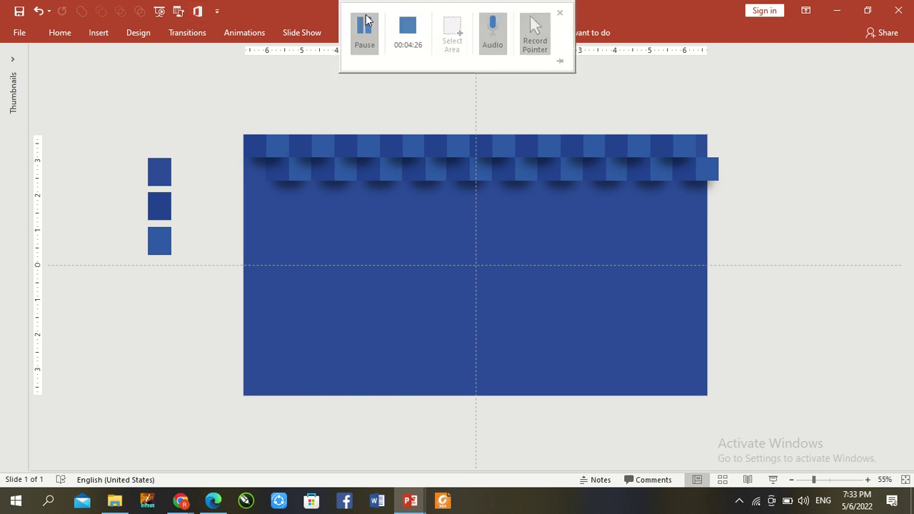
Step: Select the tiles at the right end of the top rows to trim the grid into a diagonal edge
{"action": "left_click", "coordinate": [366, 20]}
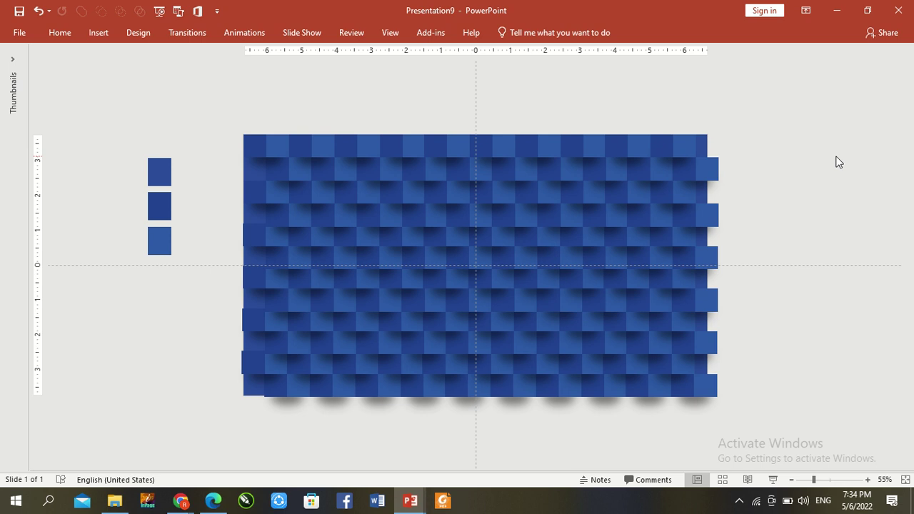
{"action": "left_click", "coordinate": [701, 176]}
{"action": "left_click", "coordinate": [701, 175]}
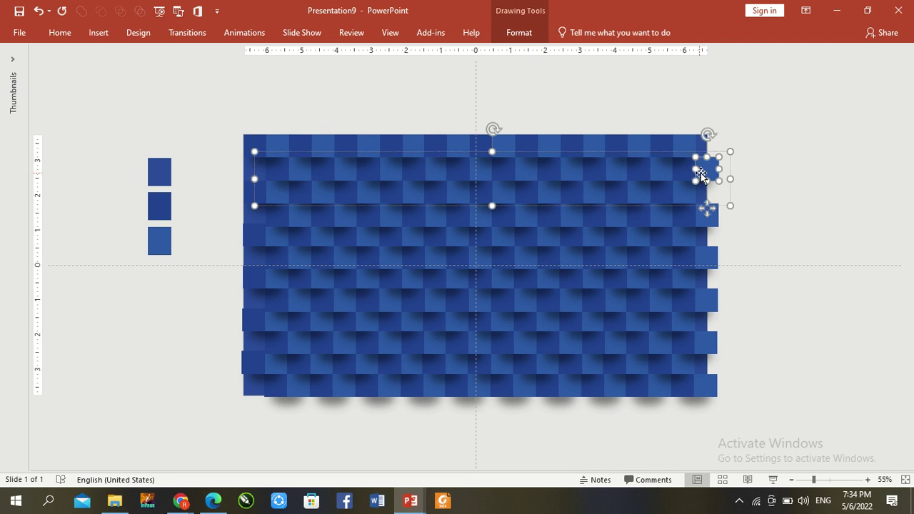
{"action": "left_click", "coordinate": [795, 173]}
{"action": "left_click", "coordinate": [690, 193]}
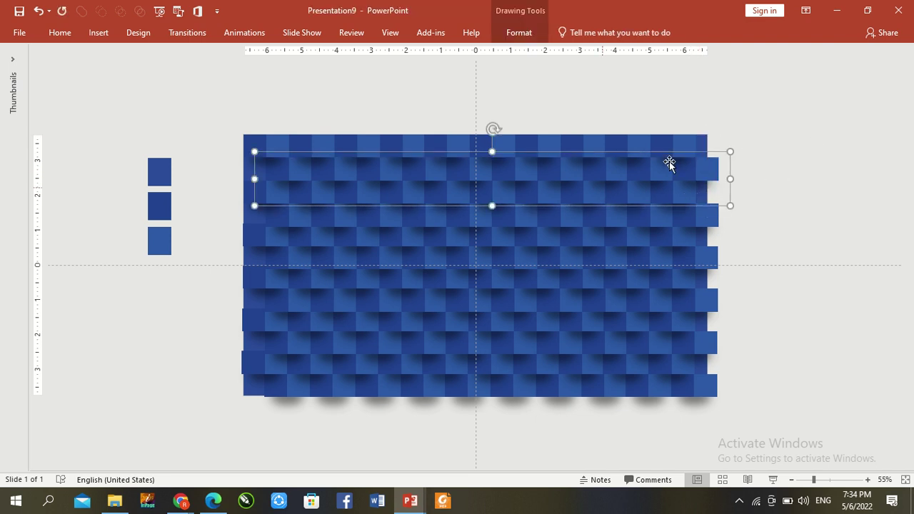
{"action": "right_click", "coordinate": [677, 163]}
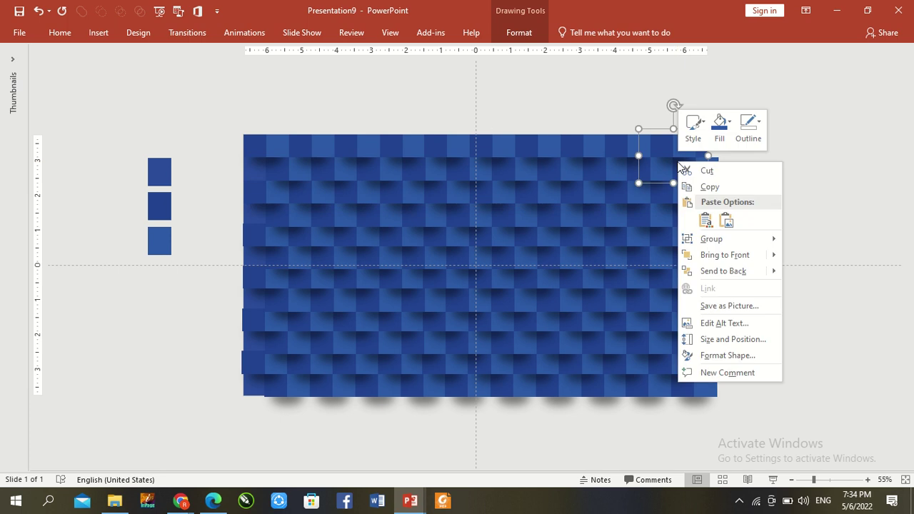
Step: Delete the three sample squares beside the slide
{"action": "left_click", "coordinate": [812, 143]}
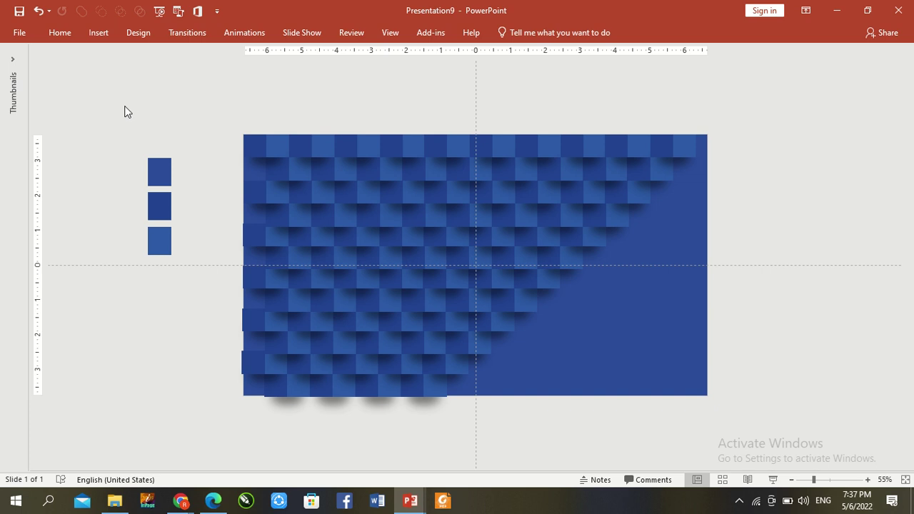
{"action": "left_click_drag", "start_coordinate": [124, 111], "coordinate": [190, 332]}
{"action": "key", "text": "Delete"}
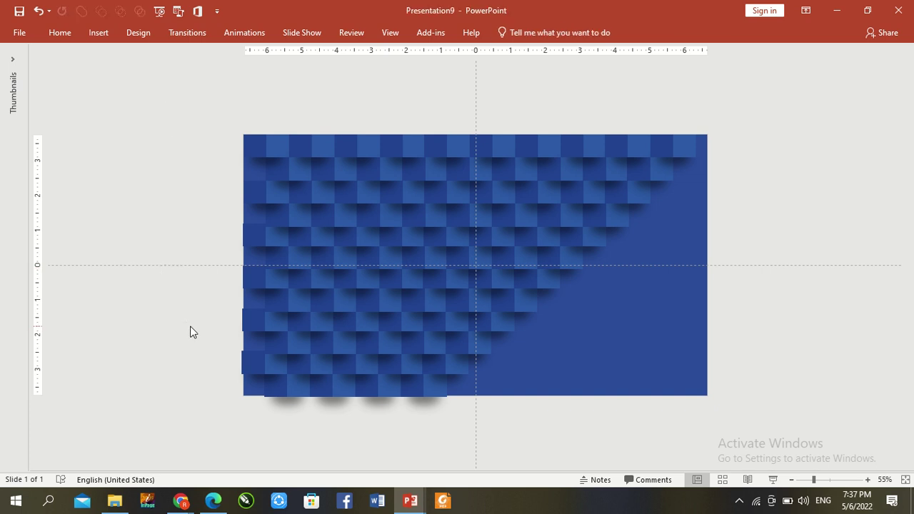